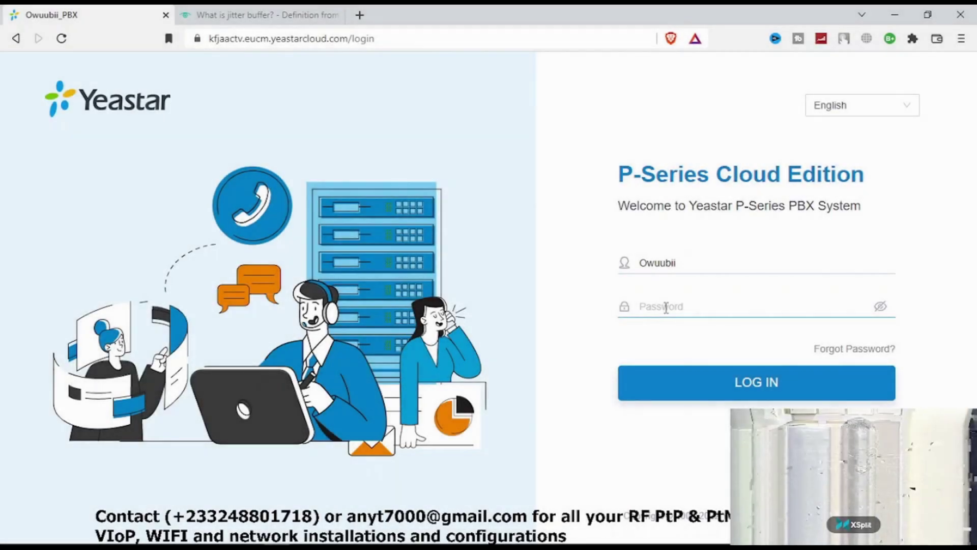
- Enter the account password and log in to reach the PBX Dashboard
{"action": "type", "text": "•••"}
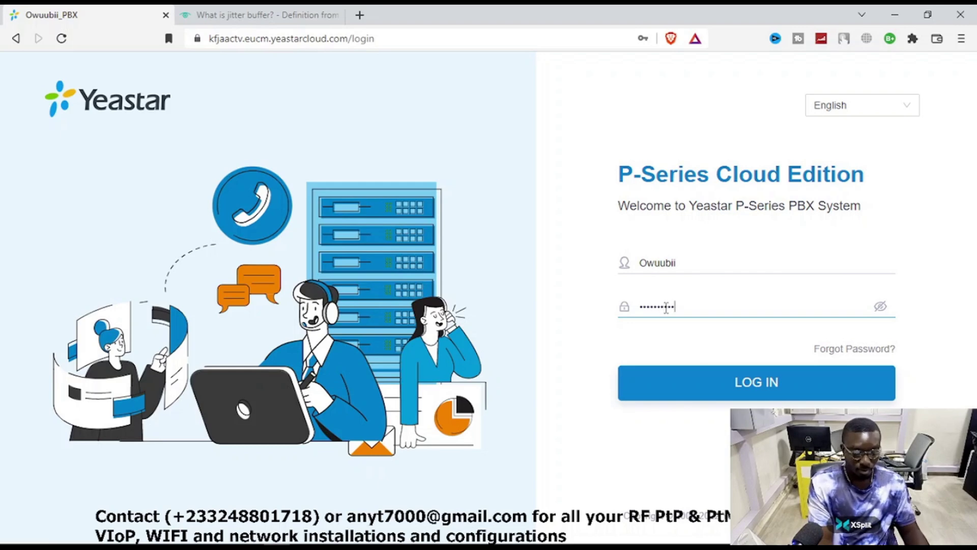
{"action": "key", "text": "Return"}
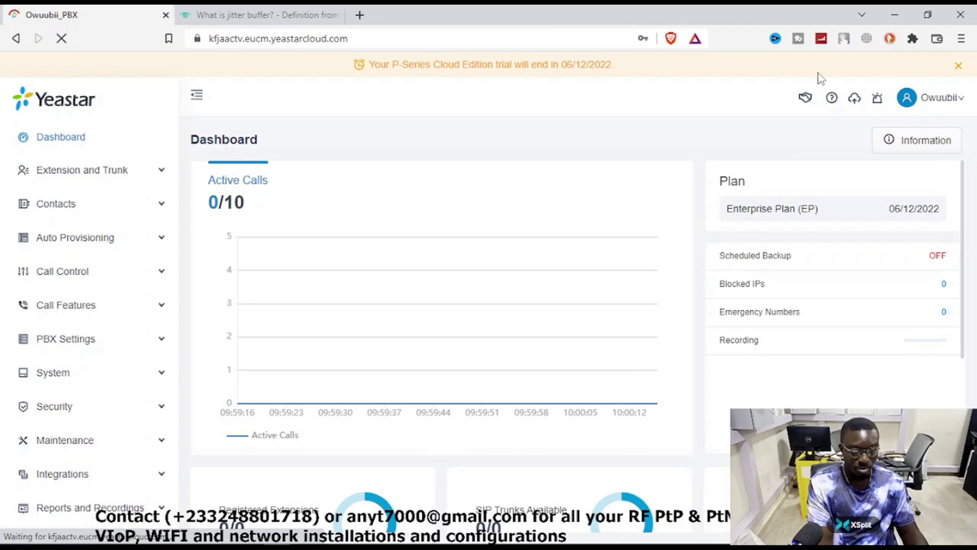
- Dismiss the trial-expiry banner and browse the PBX Settings section in the sidebar
{"action": "left_click", "coordinate": [959, 65]}
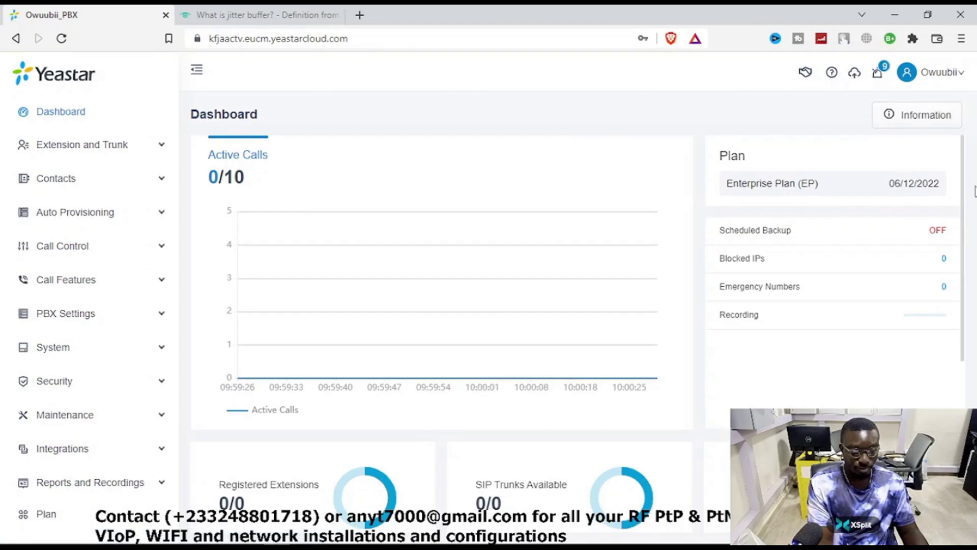
{"action": "left_click", "coordinate": [66, 315]}
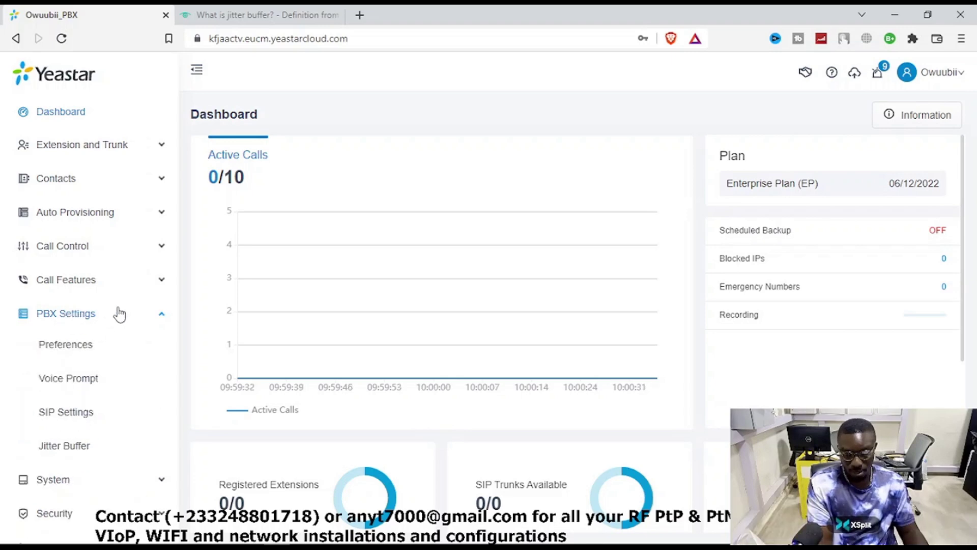
{"action": "scroll", "coordinate": [66, 344], "scroll_direction": "down", "scroll_amount": 3}
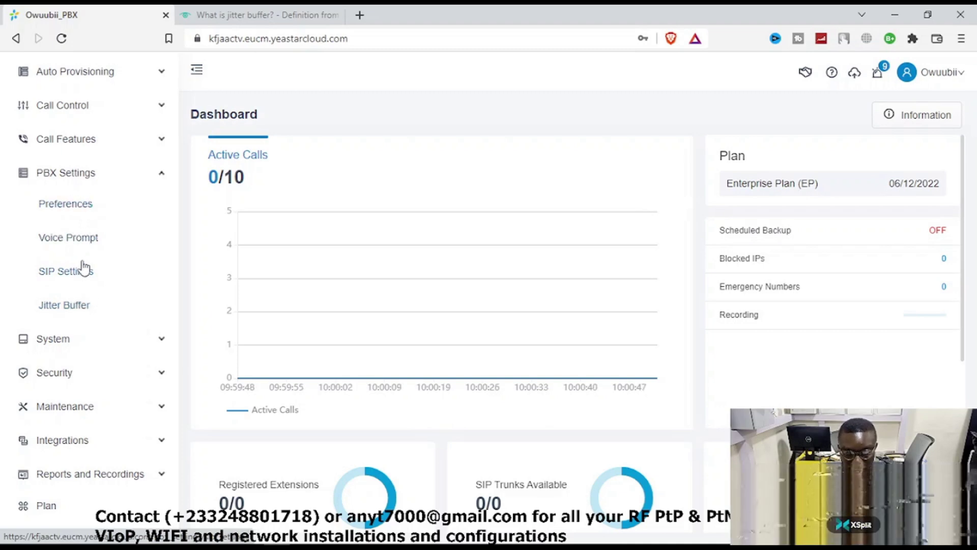
{"action": "left_click", "coordinate": [78, 174]}
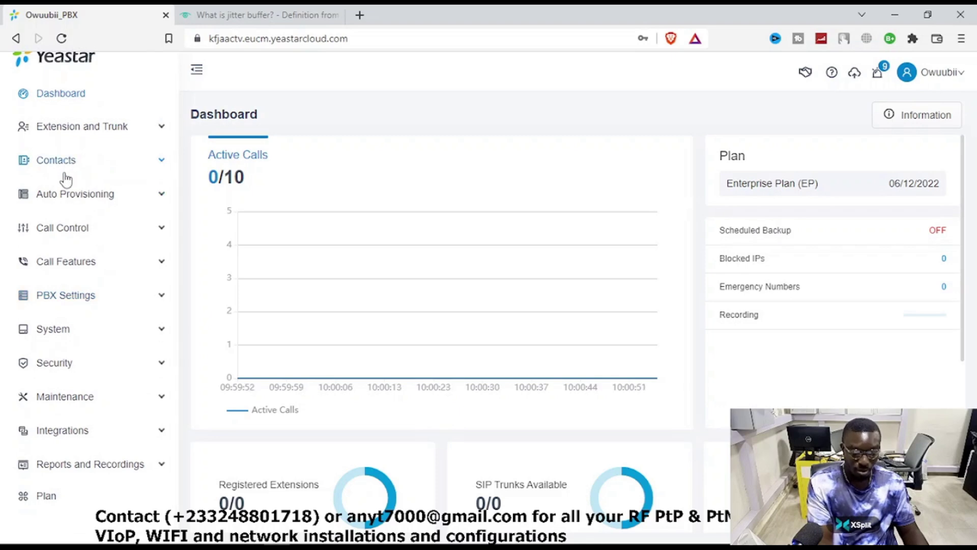
- Glance at Call Features, then open PBX Settings > Preferences
{"action": "left_click", "coordinate": [84, 261]}
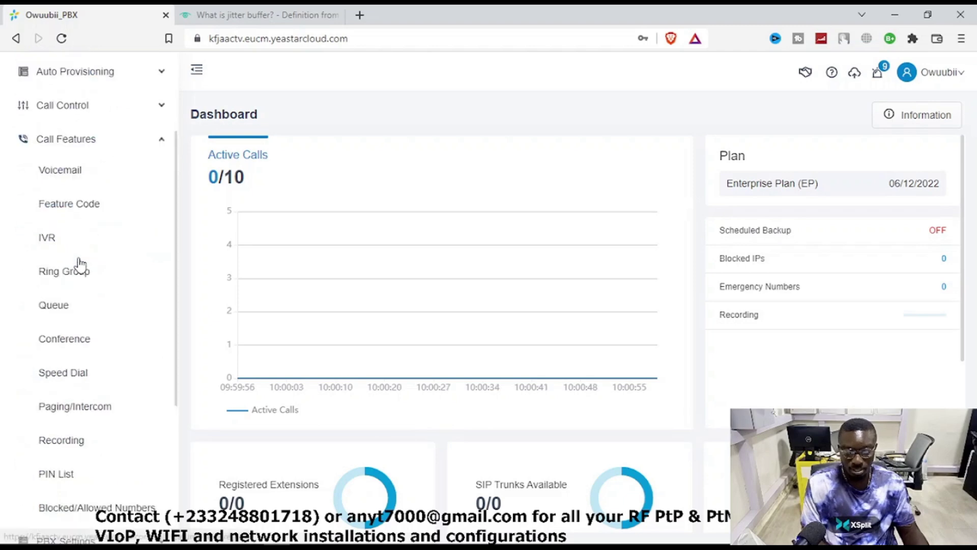
{"action": "left_click", "coordinate": [94, 146]}
{"action": "scroll", "coordinate": [109, 190], "scroll_direction": "up", "scroll_amount": 1}
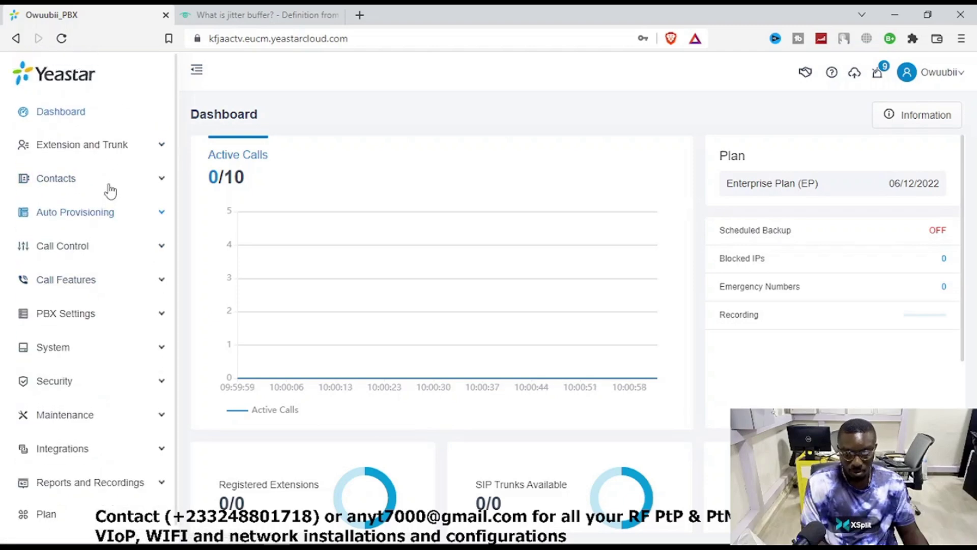
{"action": "left_click", "coordinate": [94, 316]}
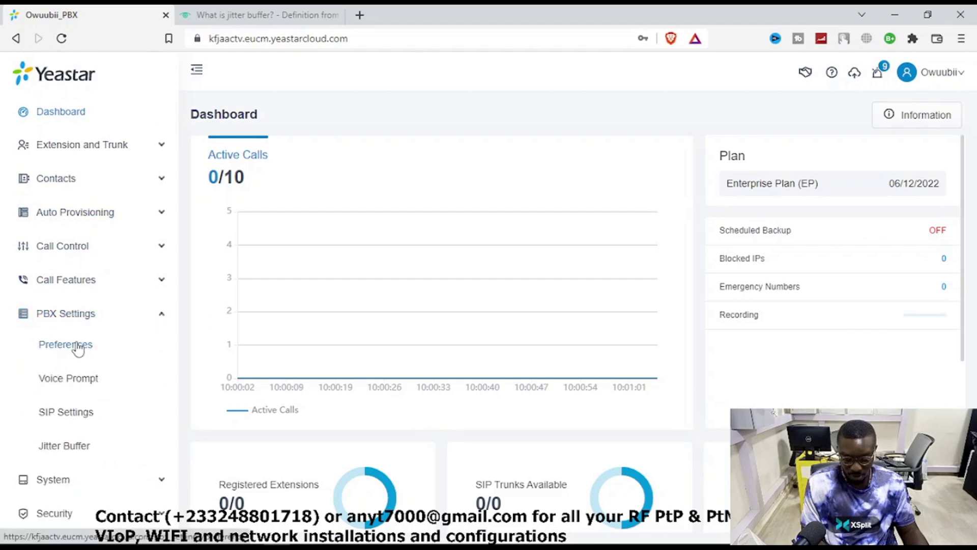
{"action": "left_click", "coordinate": [77, 347]}
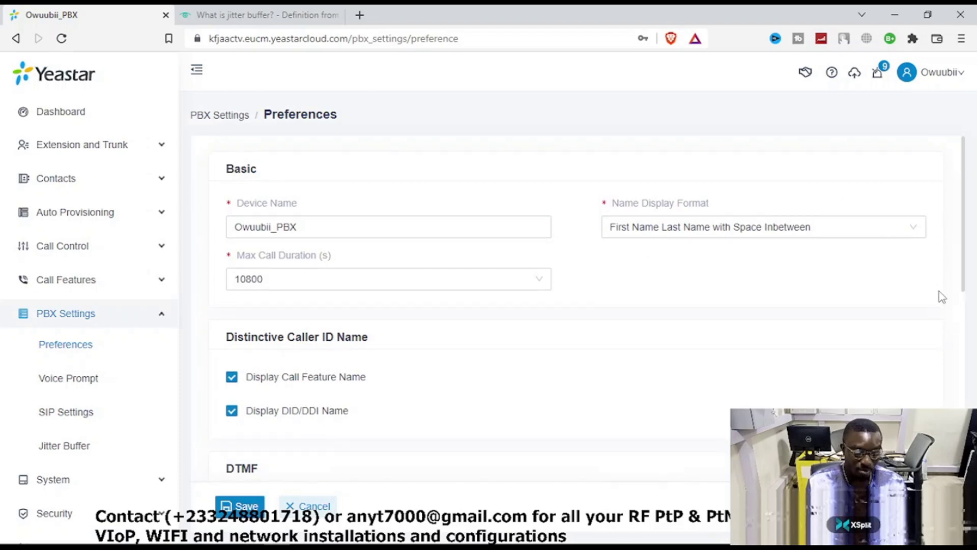
{"action": "scroll", "coordinate": [865, 282], "scroll_direction": "down", "scroll_amount": 2}
{"action": "scroll", "coordinate": [738, 283], "scroll_direction": "up", "scroll_amount": 2}
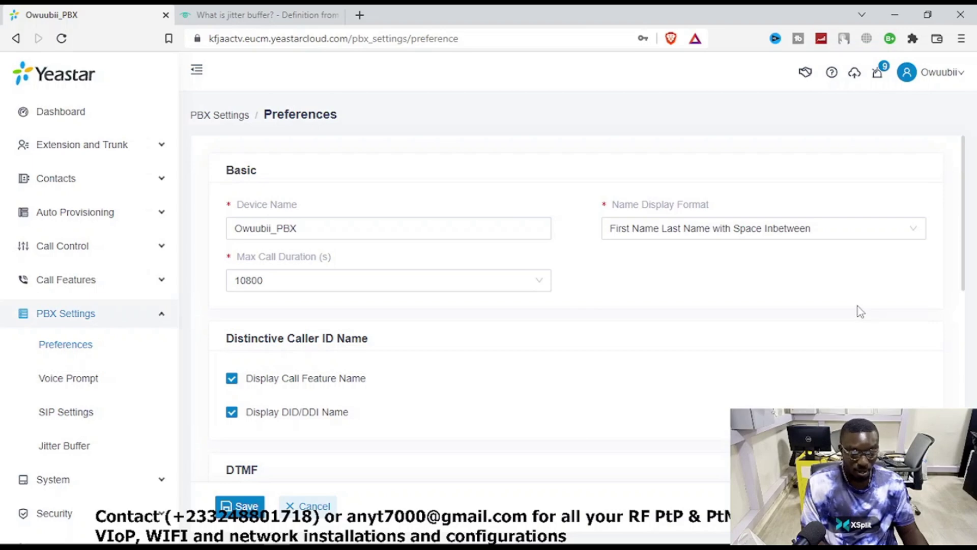
{"action": "scroll", "coordinate": [857, 307], "scroll_direction": "down", "scroll_amount": 8}
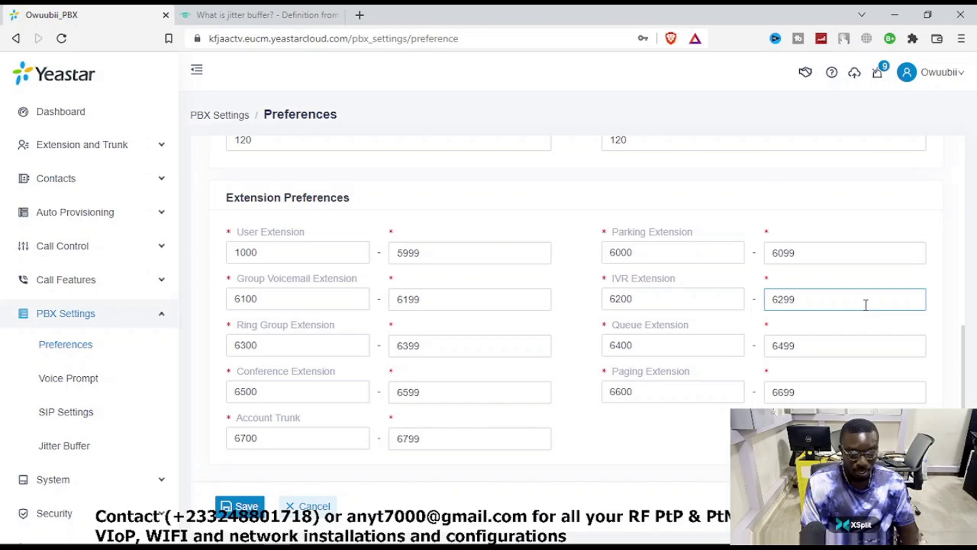
{"action": "scroll", "coordinate": [875, 297], "scroll_direction": "up", "scroll_amount": 15}
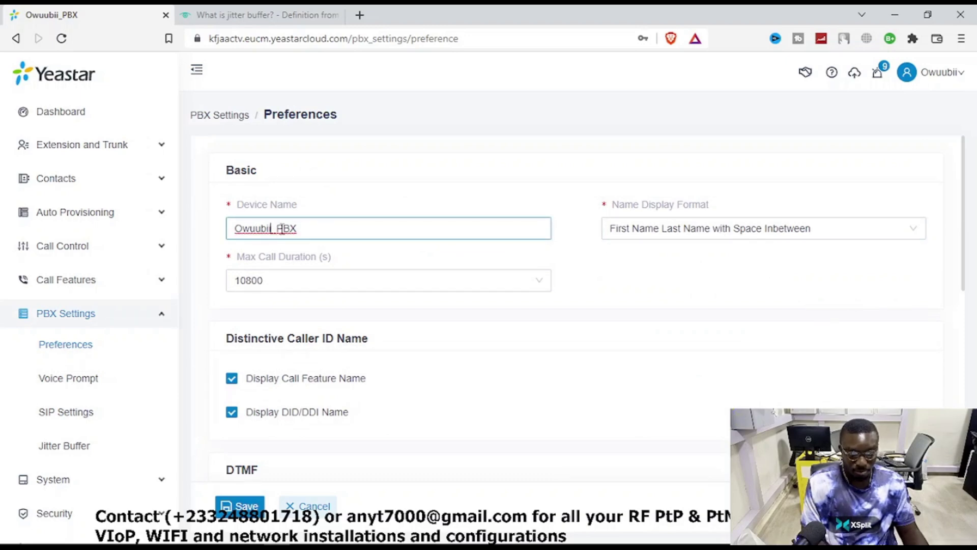
{"action": "left_click_drag", "start_coordinate": [312, 232], "coordinate": [220, 234]}
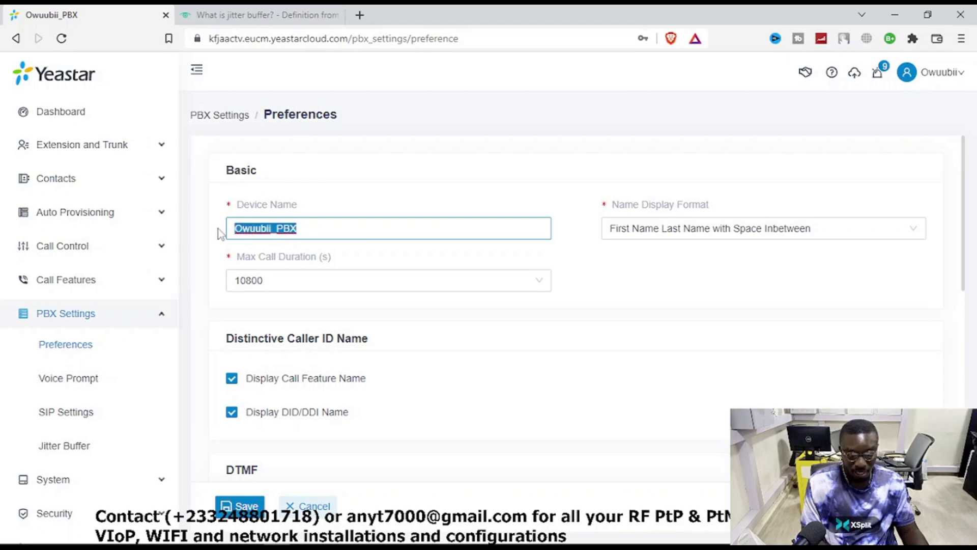
{"action": "left_click", "coordinate": [285, 235]}
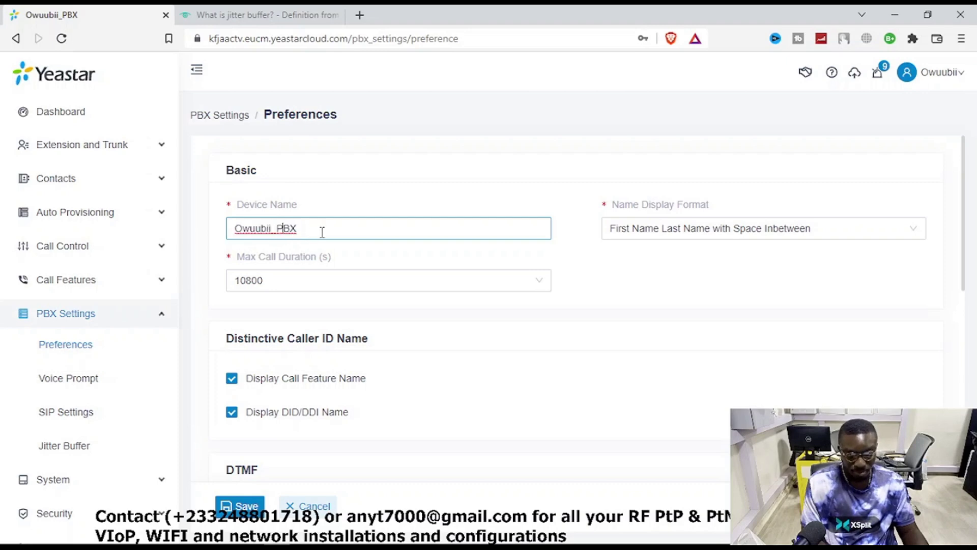
{"action": "left_click_drag", "start_coordinate": [320, 231], "coordinate": [227, 232]}
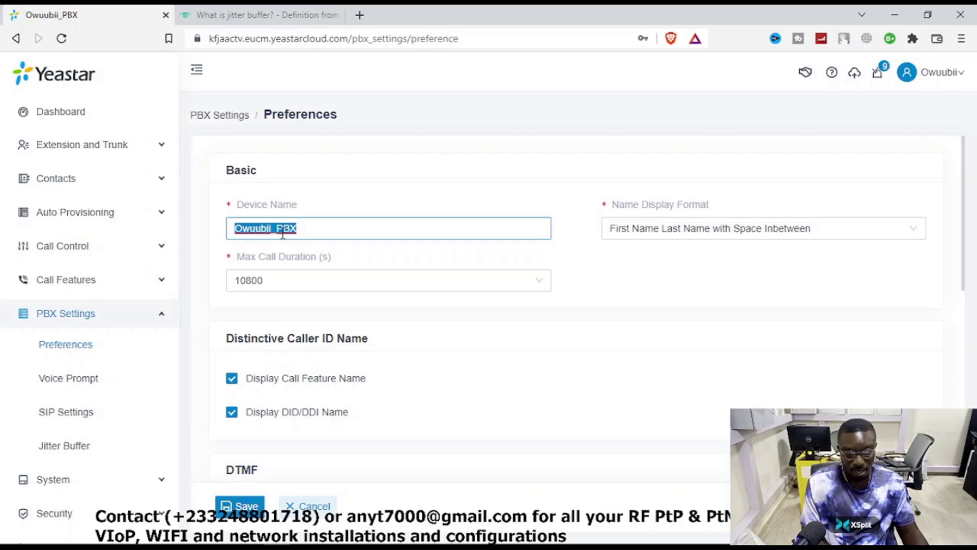
{"action": "mouse_move", "coordinate": [645, 214]}
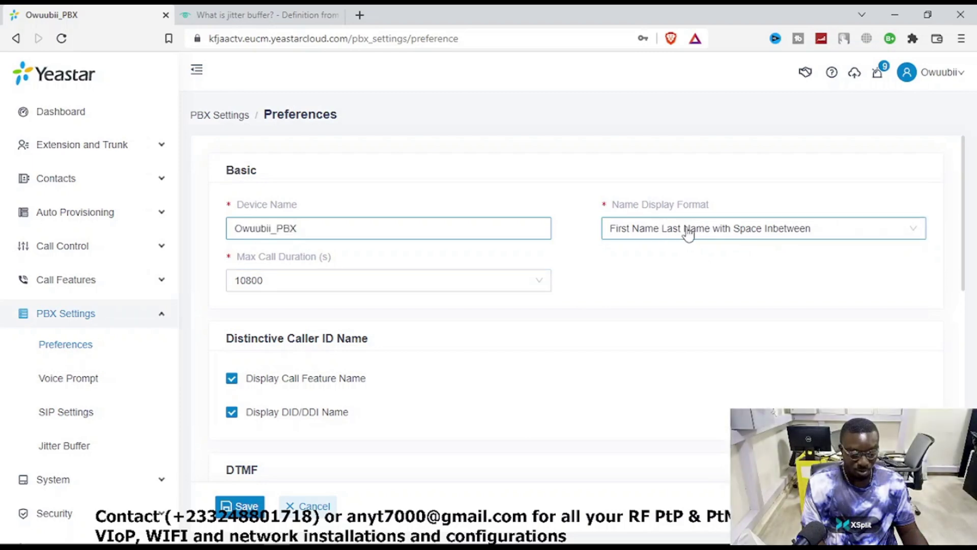
{"action": "left_click", "coordinate": [682, 230]}
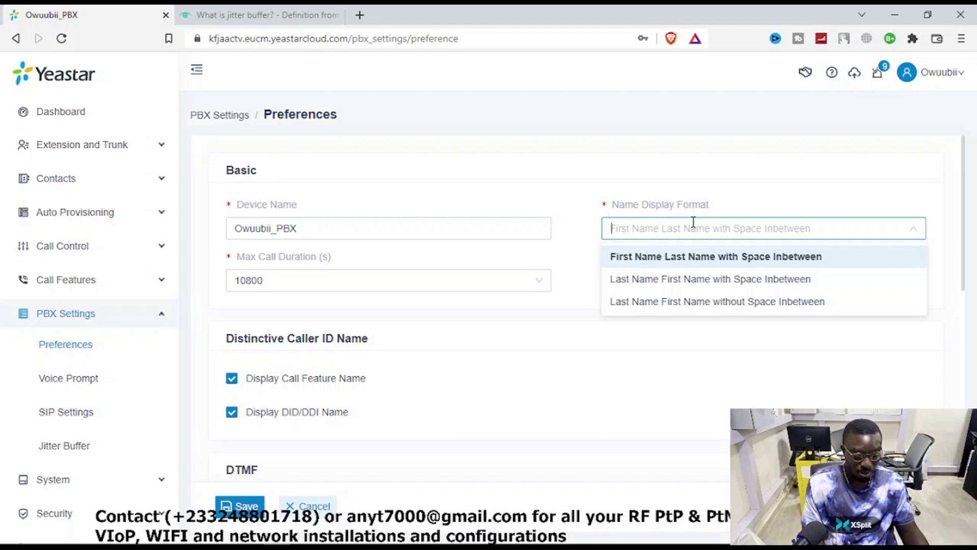
{"action": "left_click", "coordinate": [686, 187]}
{"action": "scroll", "coordinate": [545, 300], "scroll_direction": "down", "scroll_amount": 1}
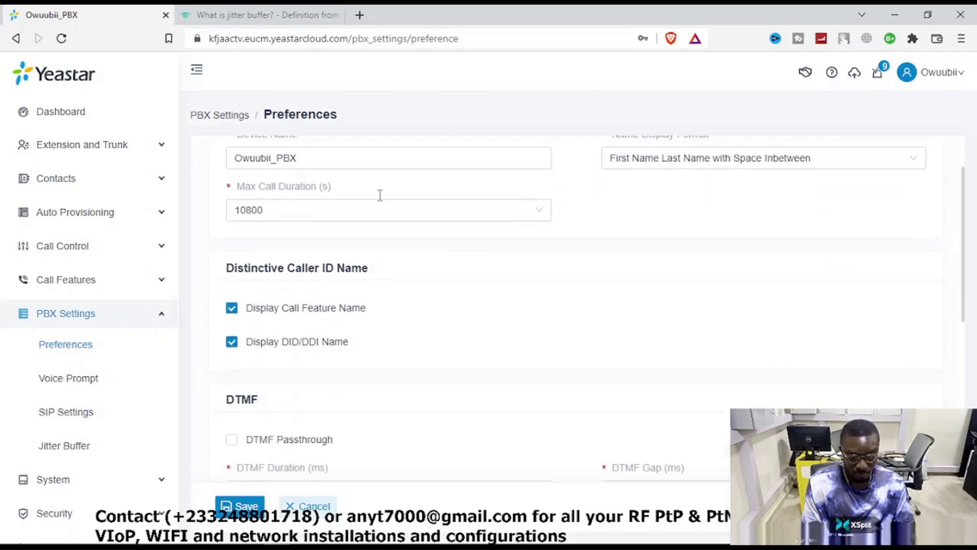
{"action": "mouse_move", "coordinate": [263, 189]}
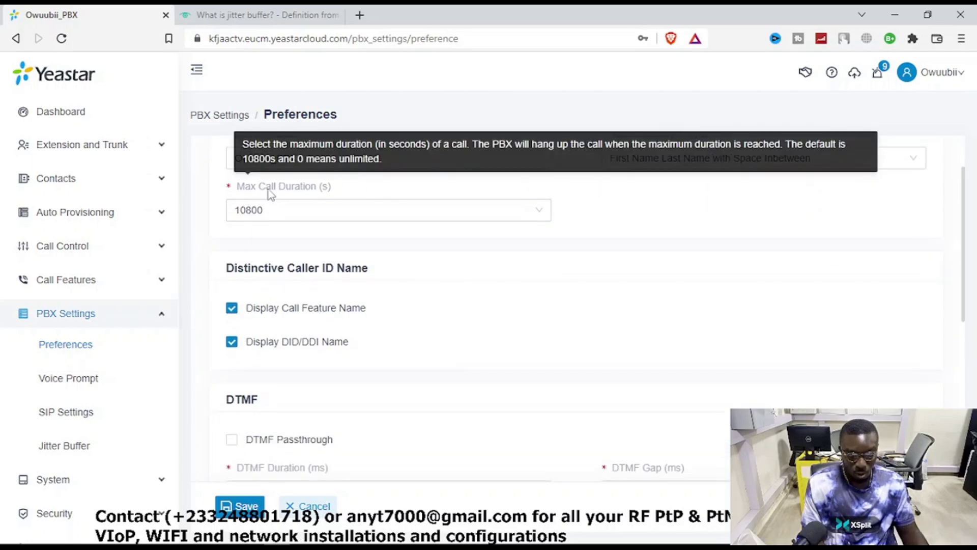
{"action": "left_click", "coordinate": [299, 210]}
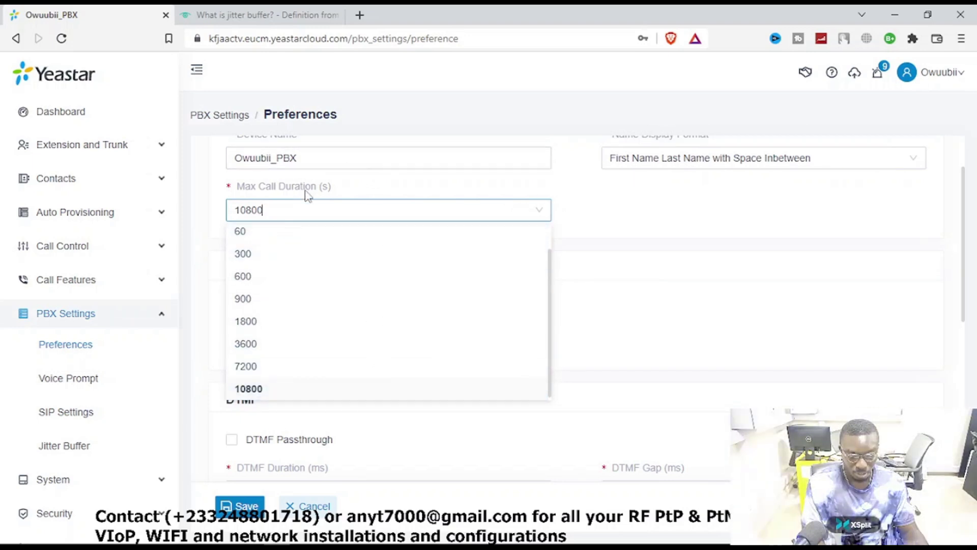
{"action": "mouse_move", "coordinate": [308, 193]}
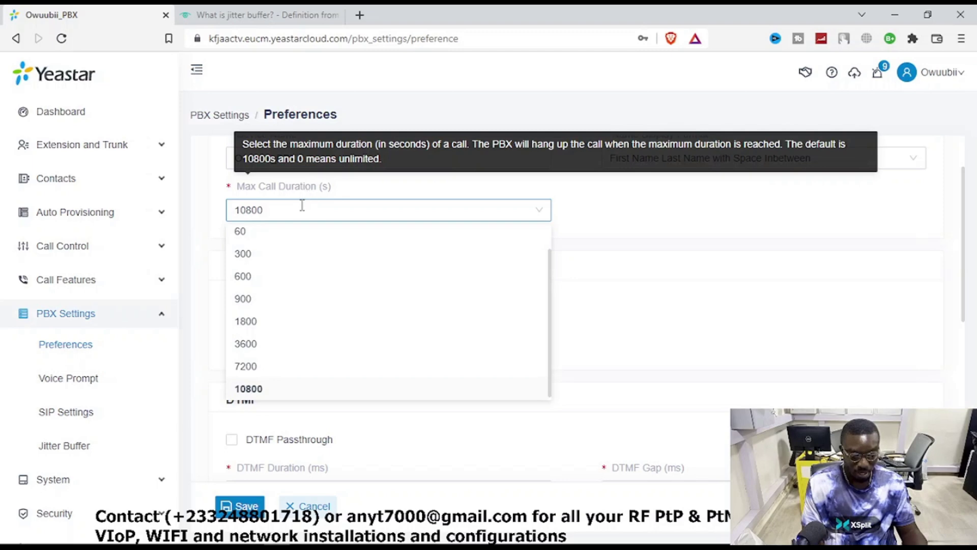
{"action": "scroll", "coordinate": [289, 247], "scroll_direction": "up", "scroll_amount": 1}
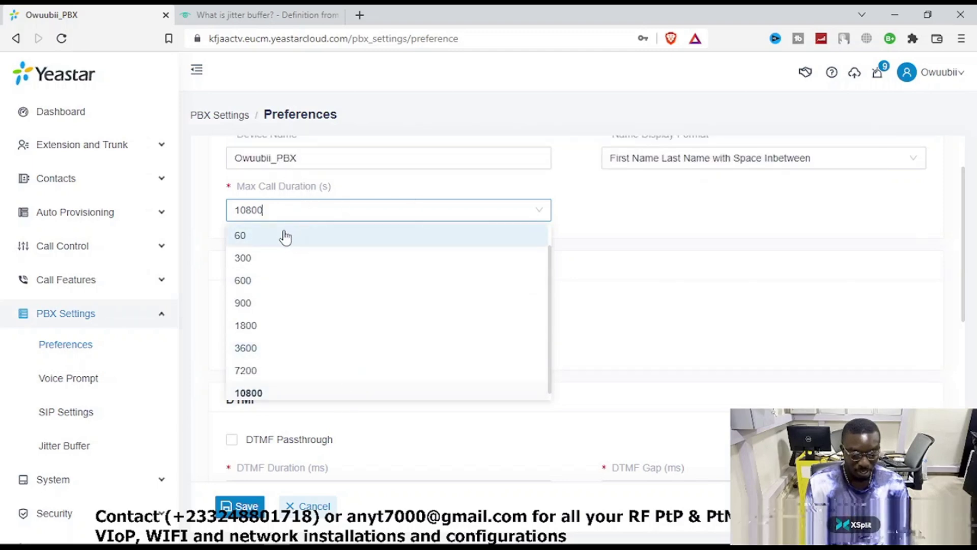
{"action": "mouse_move", "coordinate": [325, 188]}
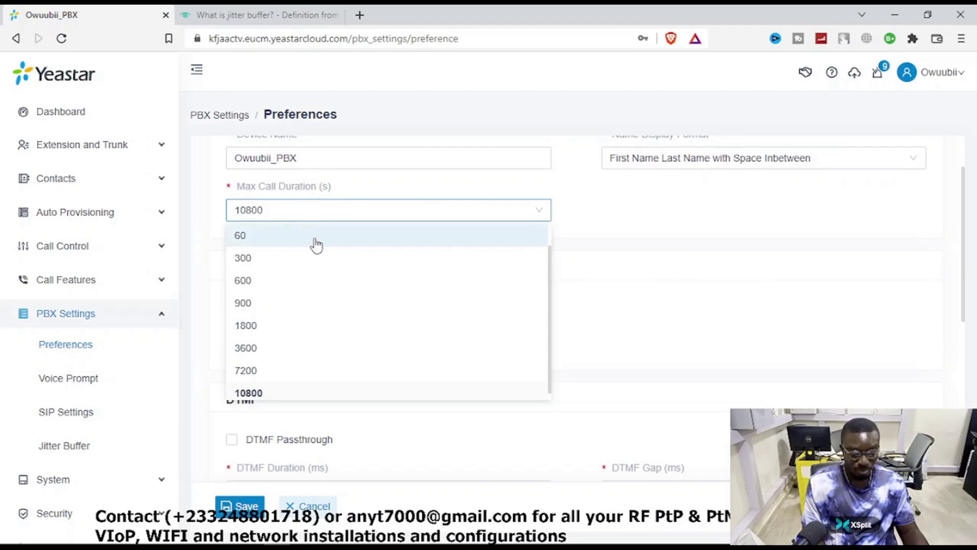
{"action": "left_click", "coordinate": [694, 215]}
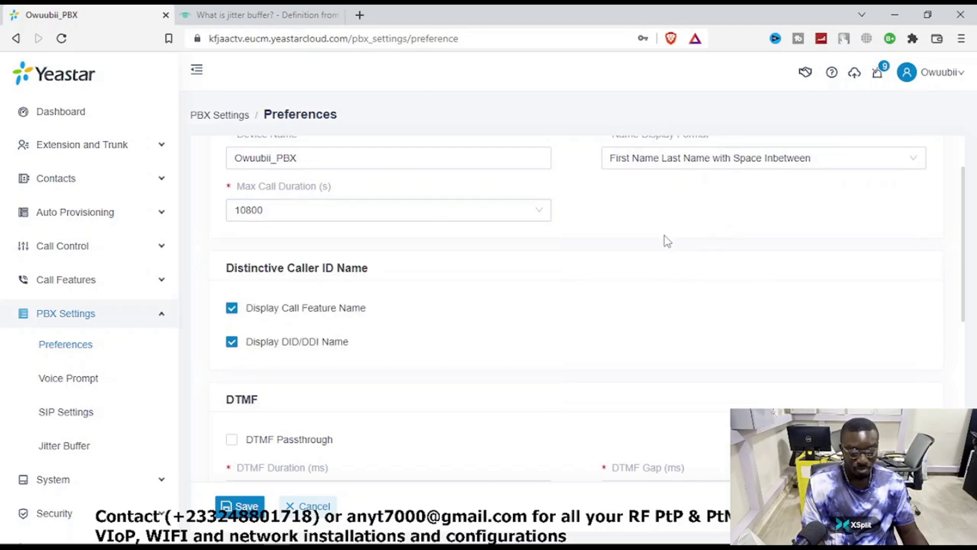
{"action": "scroll", "coordinate": [664, 235], "scroll_direction": "down", "scroll_amount": 4}
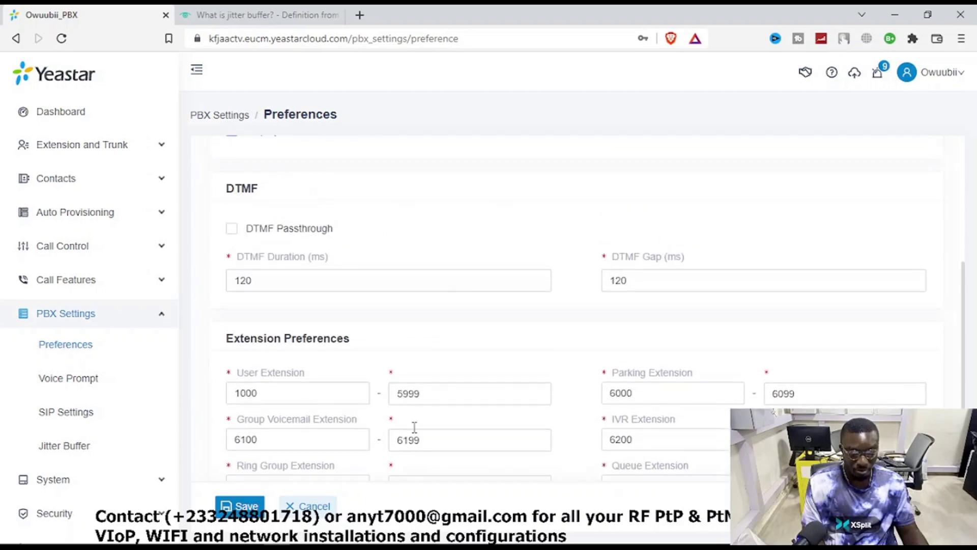
{"action": "mouse_move", "coordinate": [250, 230]}
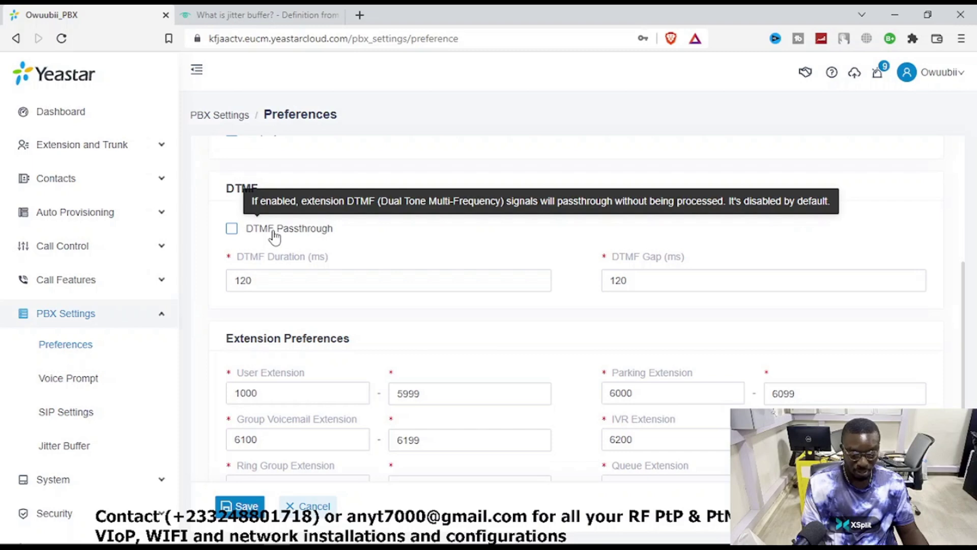
{"action": "left_click", "coordinate": [272, 279]}
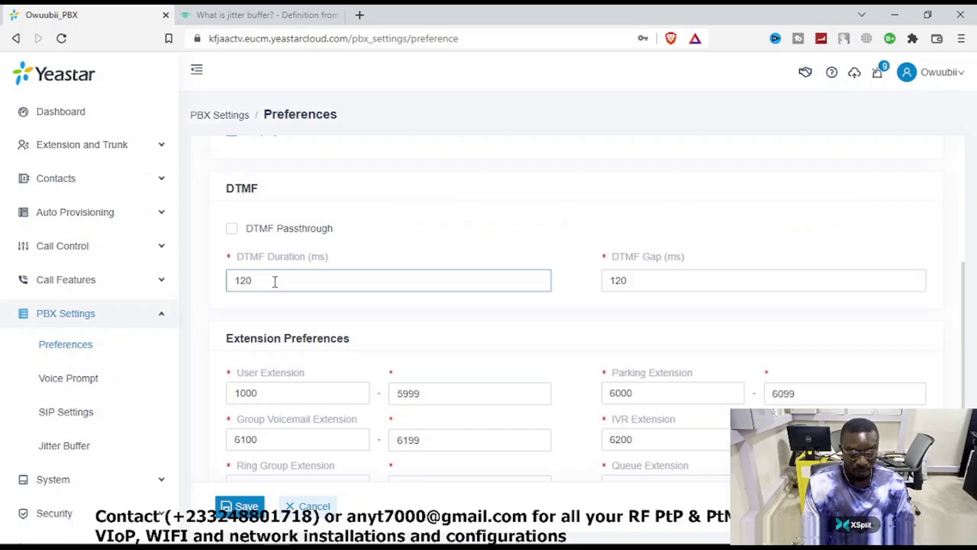
{"action": "mouse_move", "coordinate": [315, 261]}
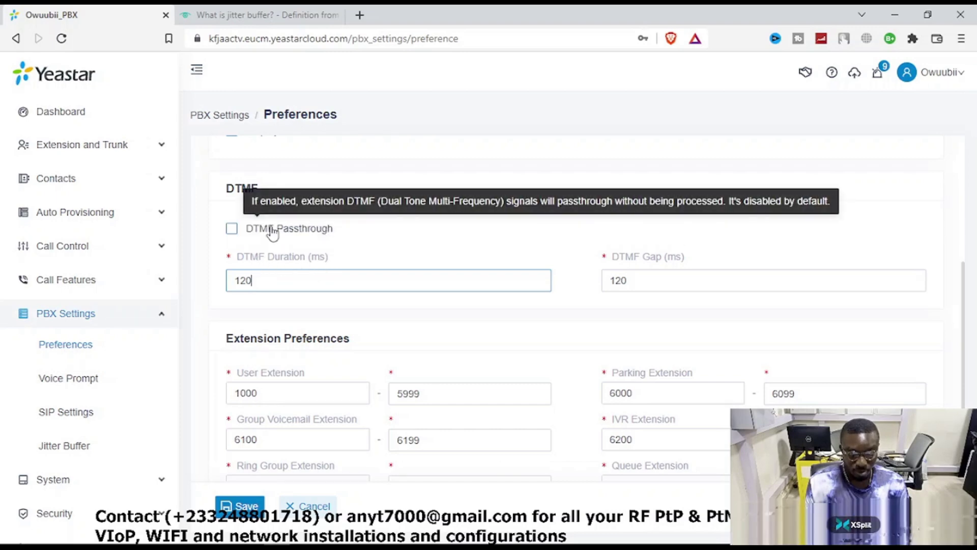
{"action": "mouse_move", "coordinate": [275, 262]}
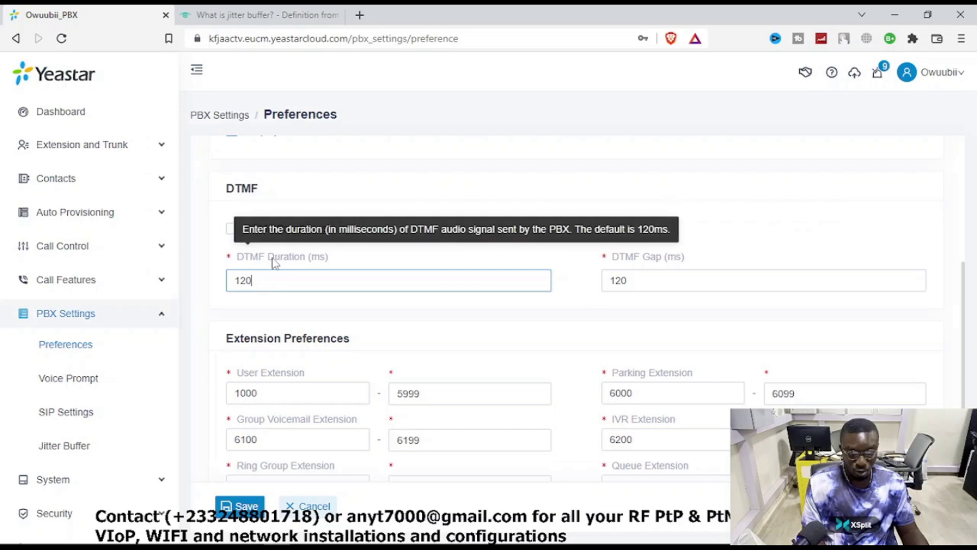
{"action": "left_click", "coordinate": [640, 279]}
{"action": "mouse_move", "coordinate": [662, 264]}
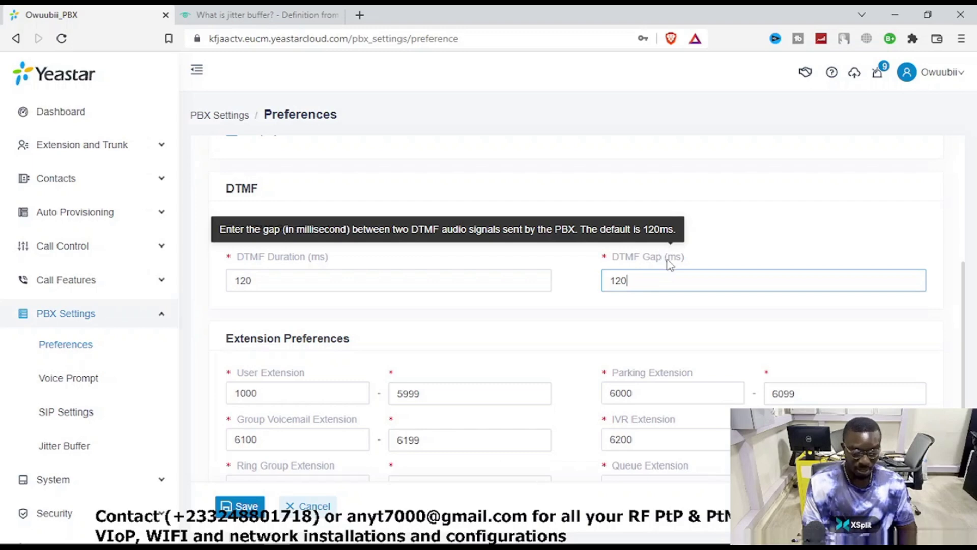
{"action": "scroll", "coordinate": [669, 261], "scroll_direction": "down", "scroll_amount": 3}
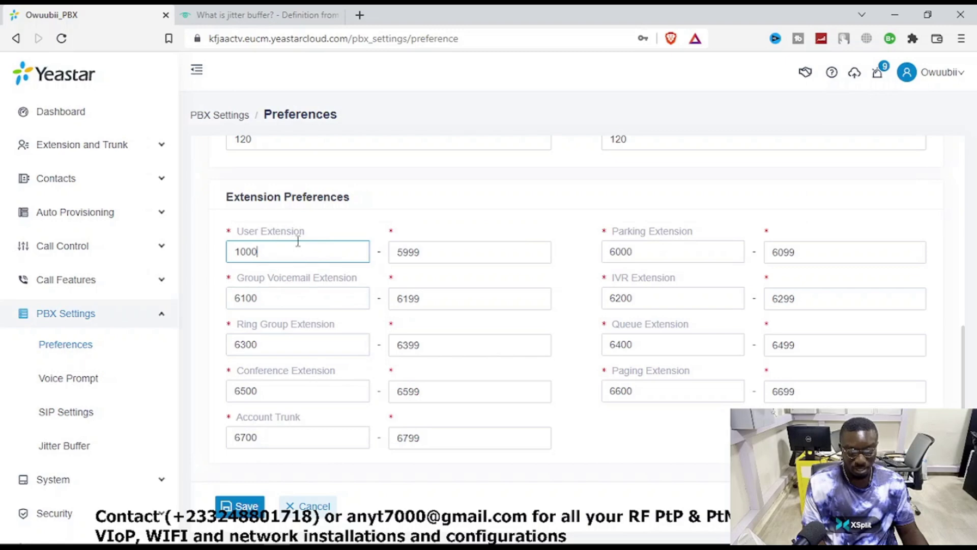
- Shorten the User Extension start from 1000 to 100 and replace the 5999 end value
{"action": "left_click", "coordinate": [267, 299]}
{"action": "left_click", "coordinate": [270, 252]}
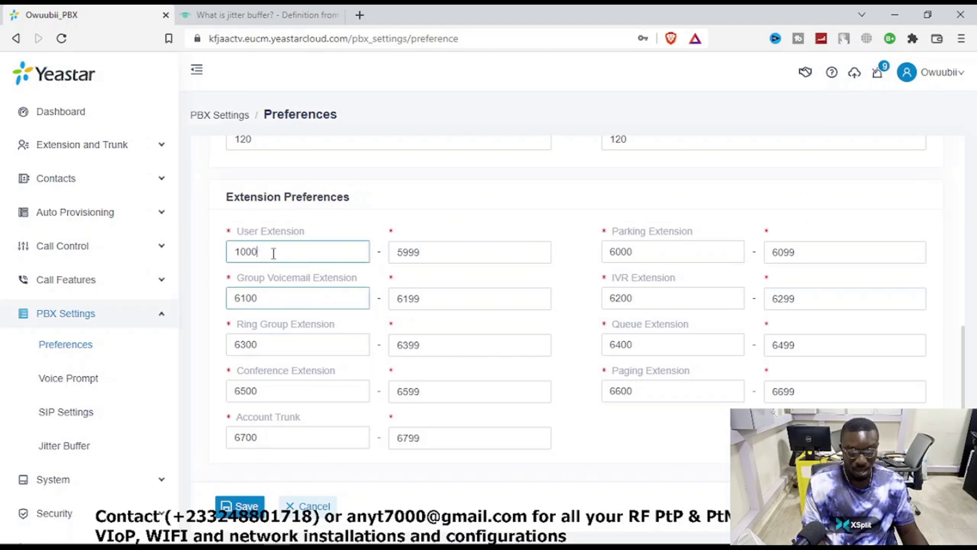
{"action": "left_click", "coordinate": [270, 296]}
{"action": "left_click", "coordinate": [267, 339]}
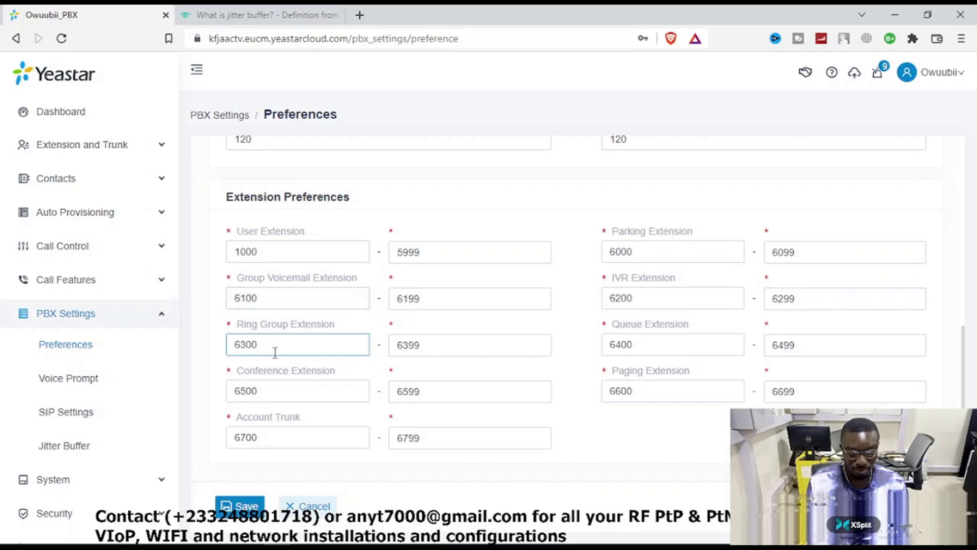
{"action": "left_click", "coordinate": [269, 251]}
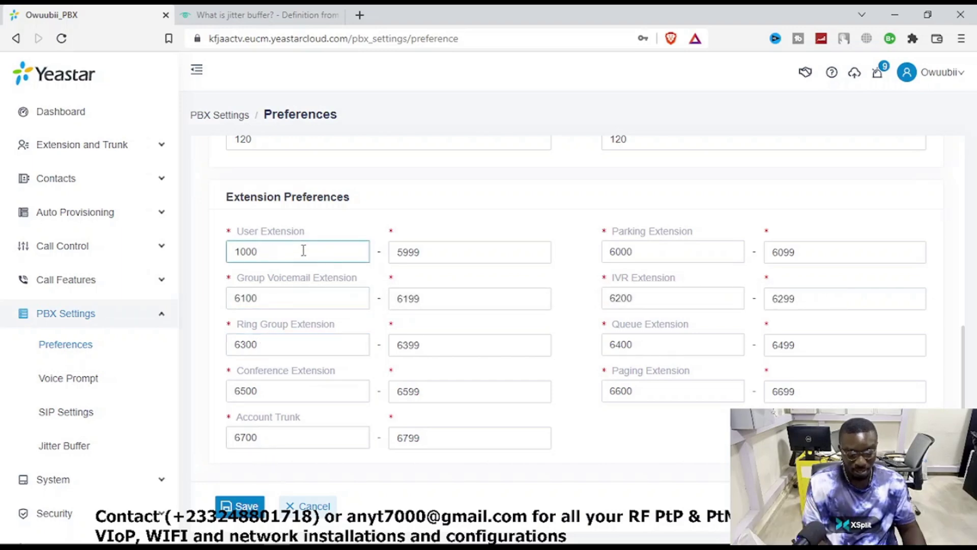
{"action": "key", "text": "BackSpace"}
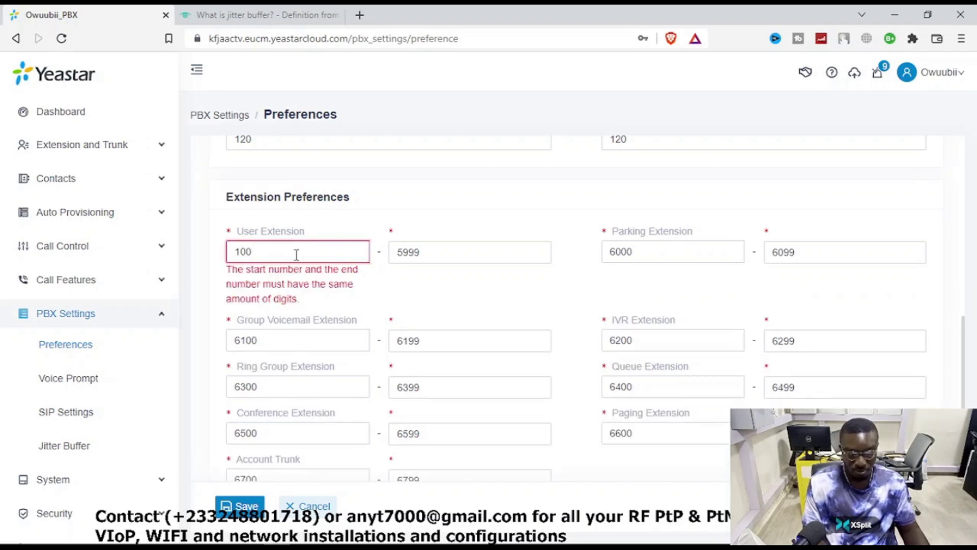
{"action": "left_click", "coordinate": [454, 248]}
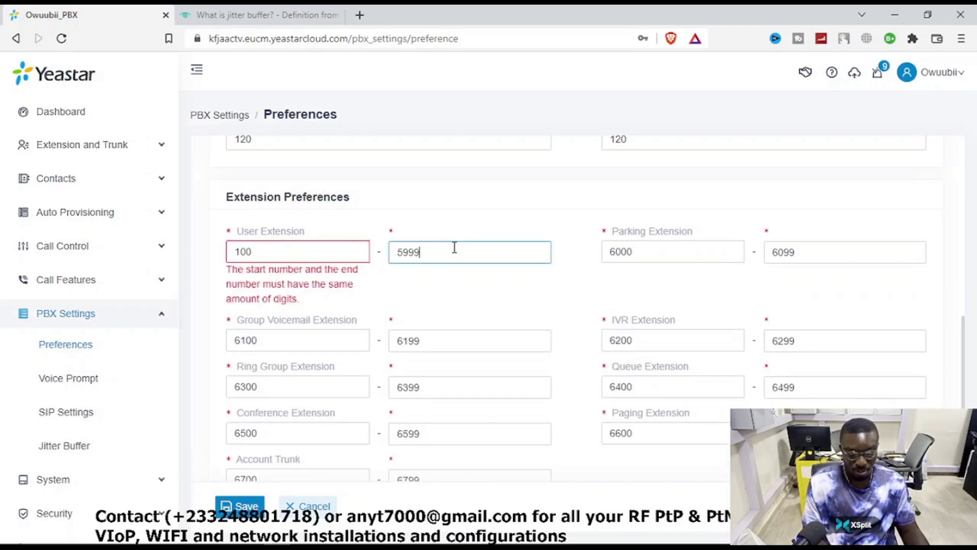
{"action": "left_click_drag", "start_coordinate": [454, 247], "coordinate": [388, 256]}
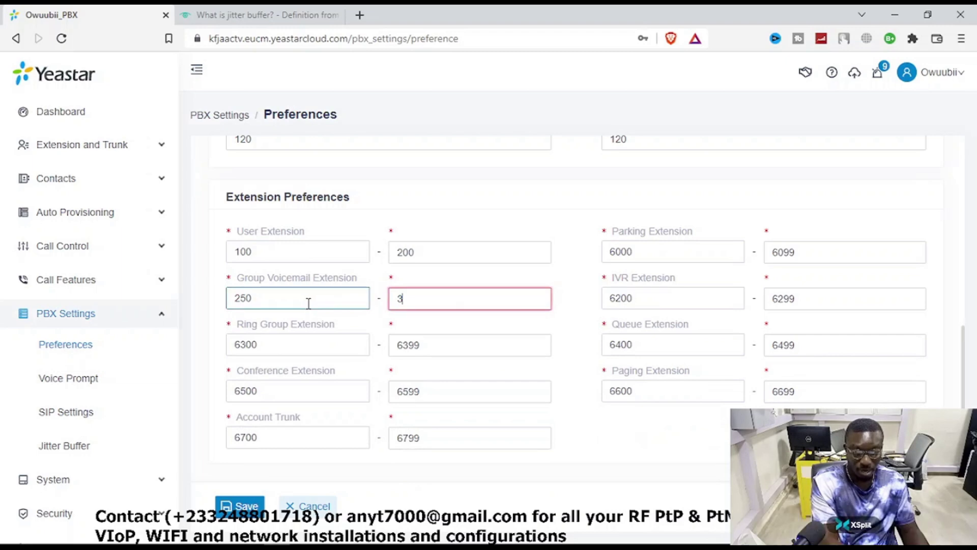
{"action": "type", "text": "300"}
- Change the Ring Group start to 360, check the remaining end values, and go to Voice Prompt
{"action": "left_click_drag", "start_coordinate": [280, 343], "coordinate": [202, 341]}
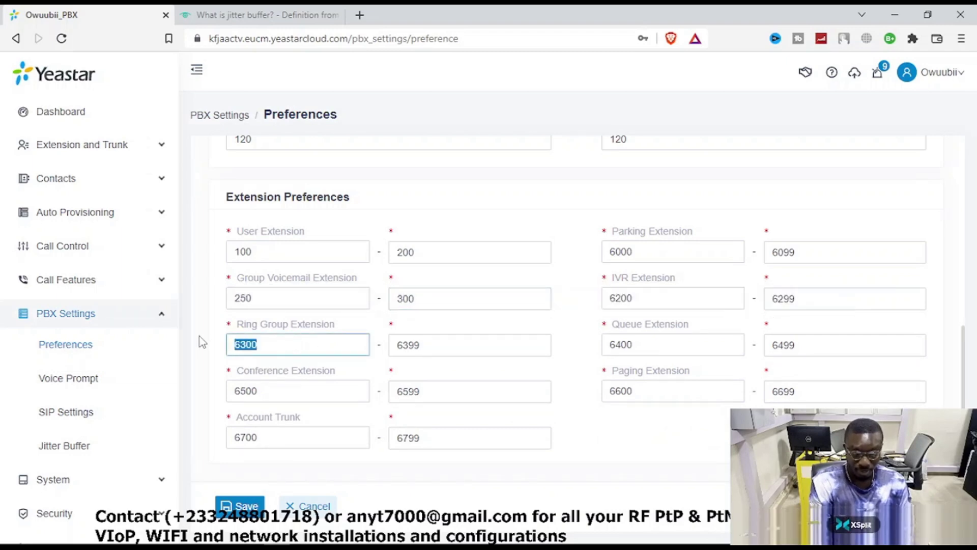
{"action": "type", "text": "360"}
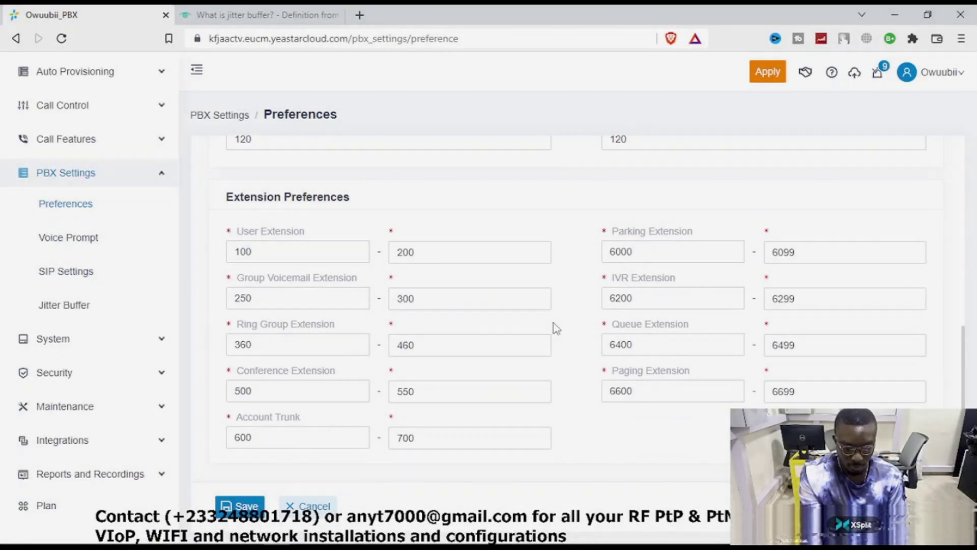
{"action": "left_click", "coordinate": [419, 347]}
{"action": "left_click", "coordinate": [434, 395]}
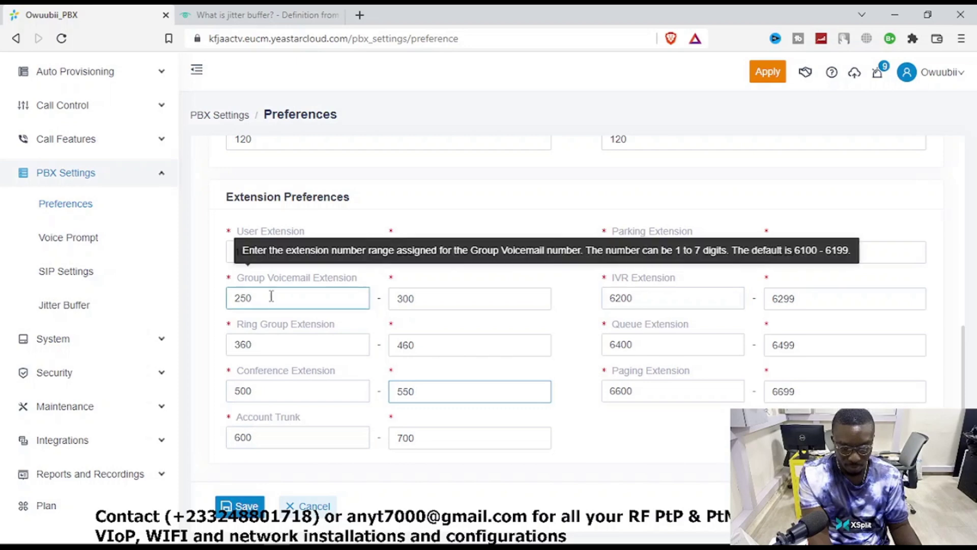
{"action": "left_click", "coordinate": [74, 242]}
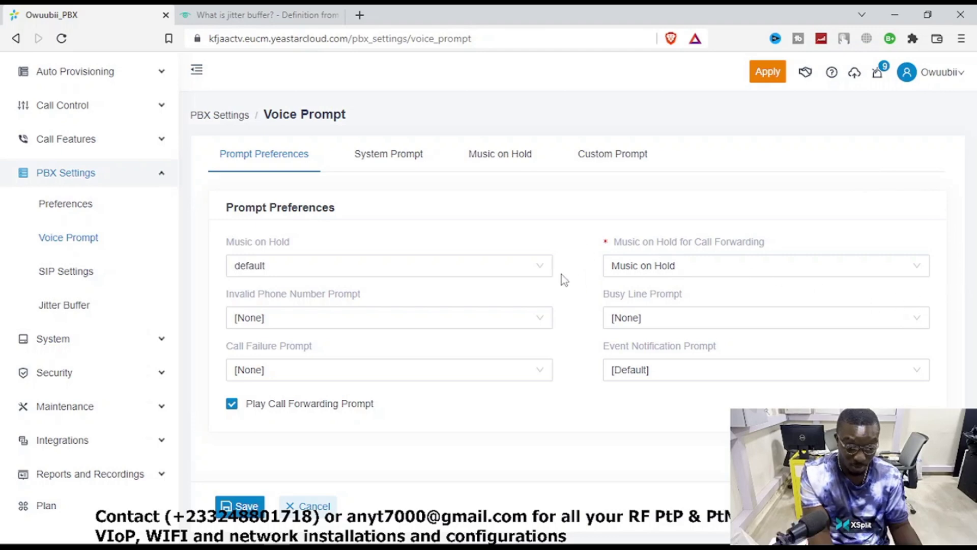
- Change Music on Hold from default to the owuubii custom playlist
{"action": "left_click", "coordinate": [450, 263]}
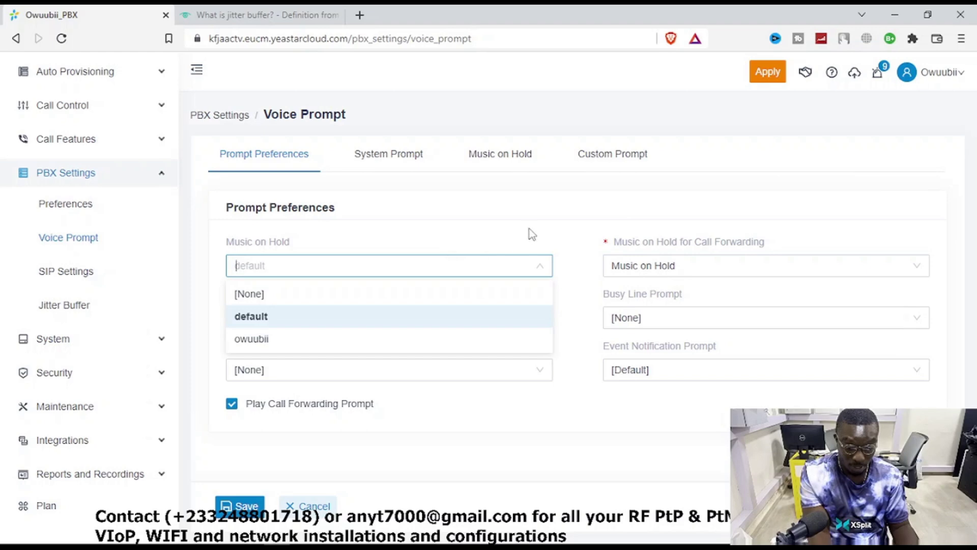
{"action": "left_click", "coordinate": [552, 235]}
{"action": "mouse_move", "coordinate": [373, 540]}
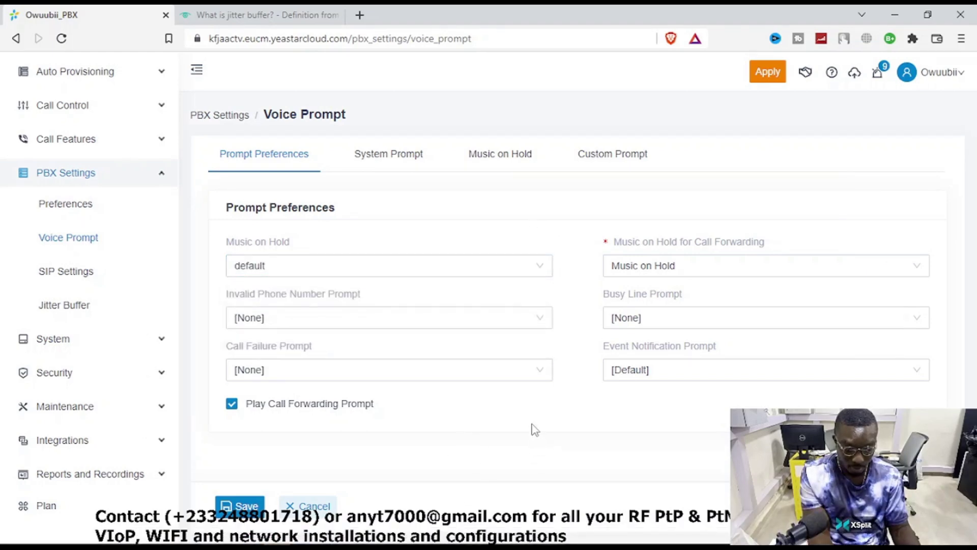
{"action": "mouse_move", "coordinate": [265, 243]}
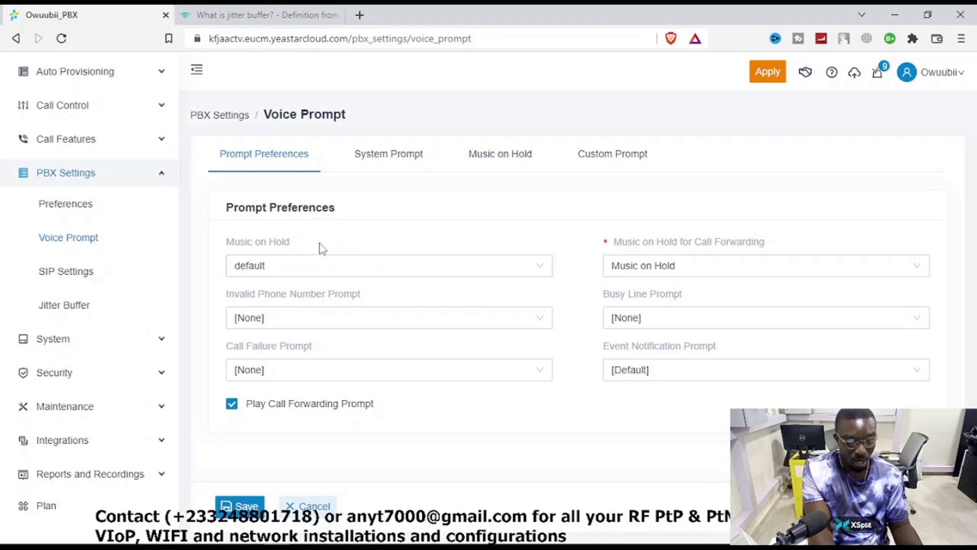
{"action": "left_click", "coordinate": [310, 264]}
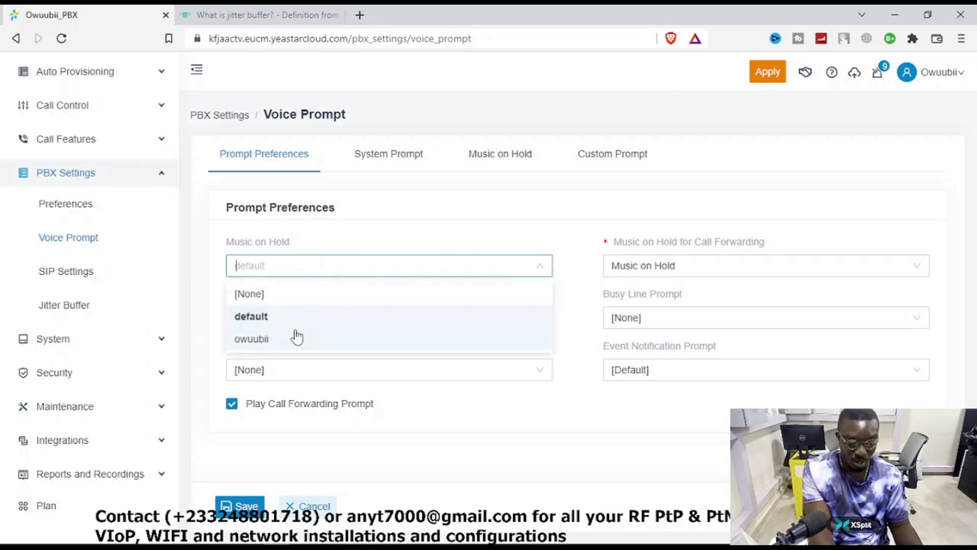
{"action": "left_click", "coordinate": [264, 338]}
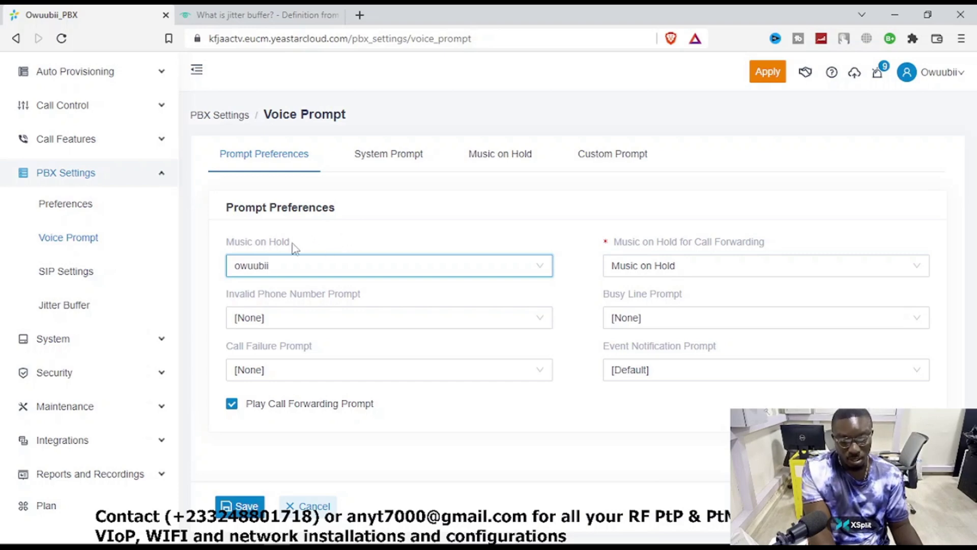
{"action": "left_click_drag", "start_coordinate": [293, 244], "coordinate": [218, 241]}
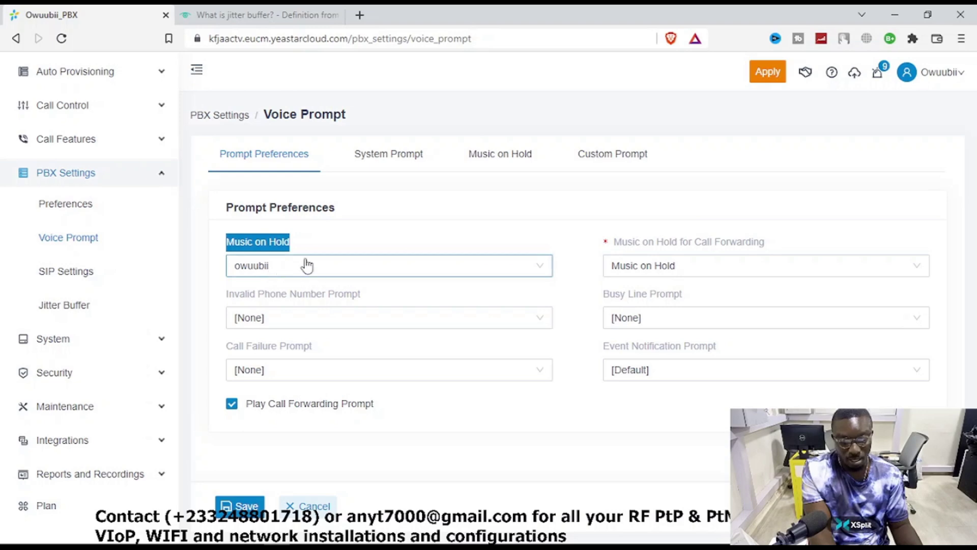
{"action": "left_click", "coordinate": [315, 240]}
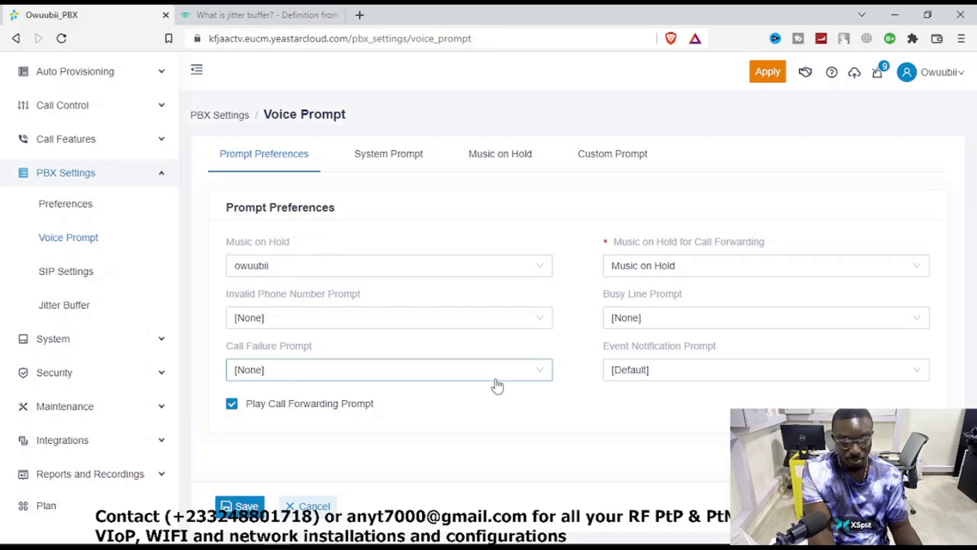
{"action": "mouse_move", "coordinate": [370, 519]}
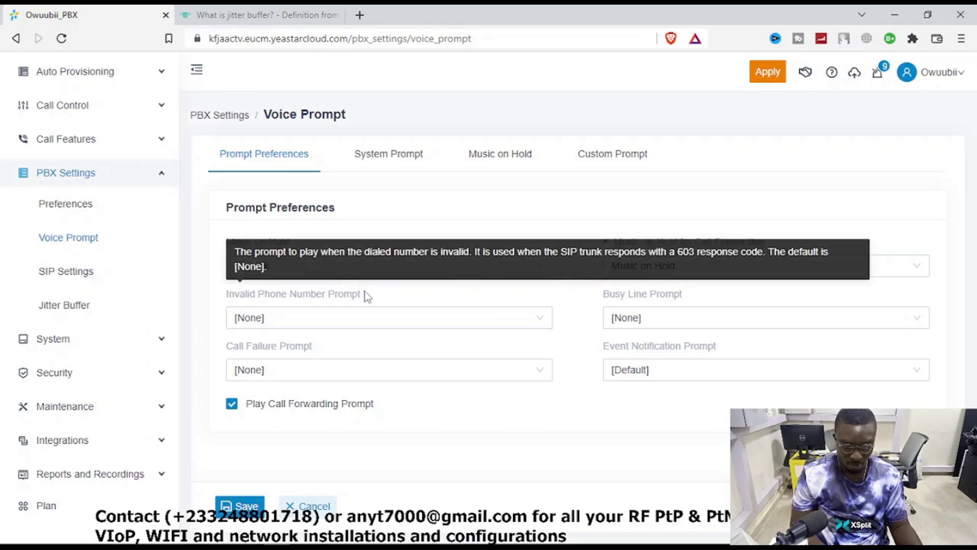
{"action": "left_click_drag", "start_coordinate": [362, 296], "coordinate": [228, 298]}
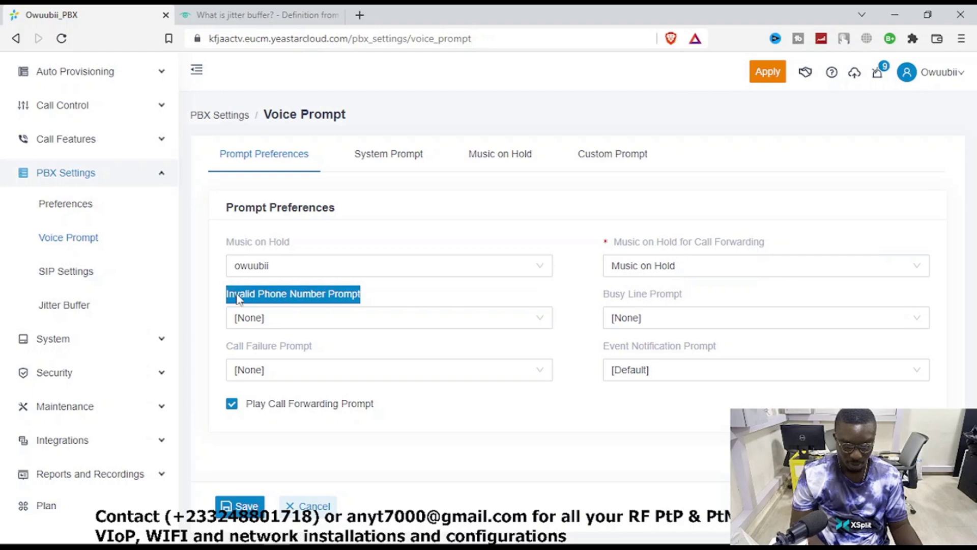
{"action": "left_click", "coordinate": [404, 301]}
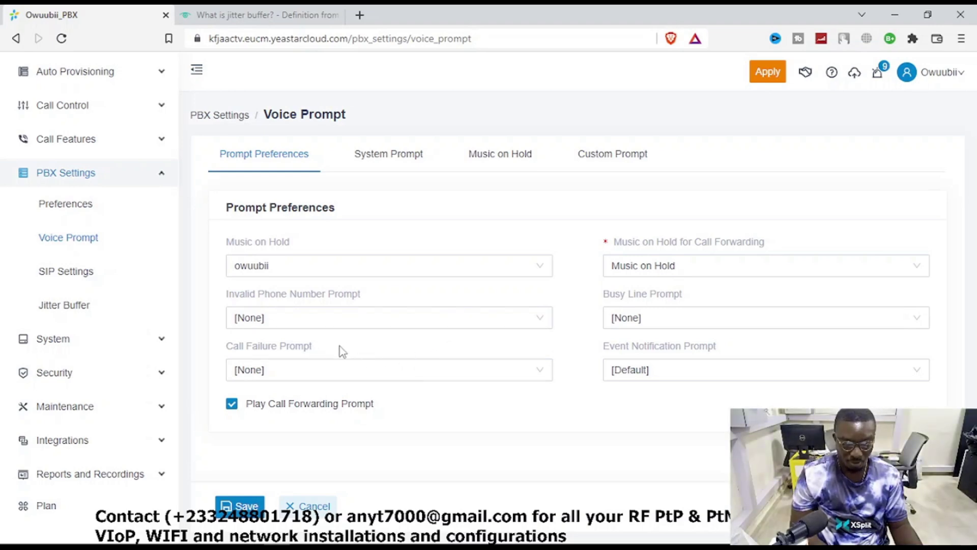
{"action": "left_click_drag", "start_coordinate": [317, 351], "coordinate": [227, 351]}
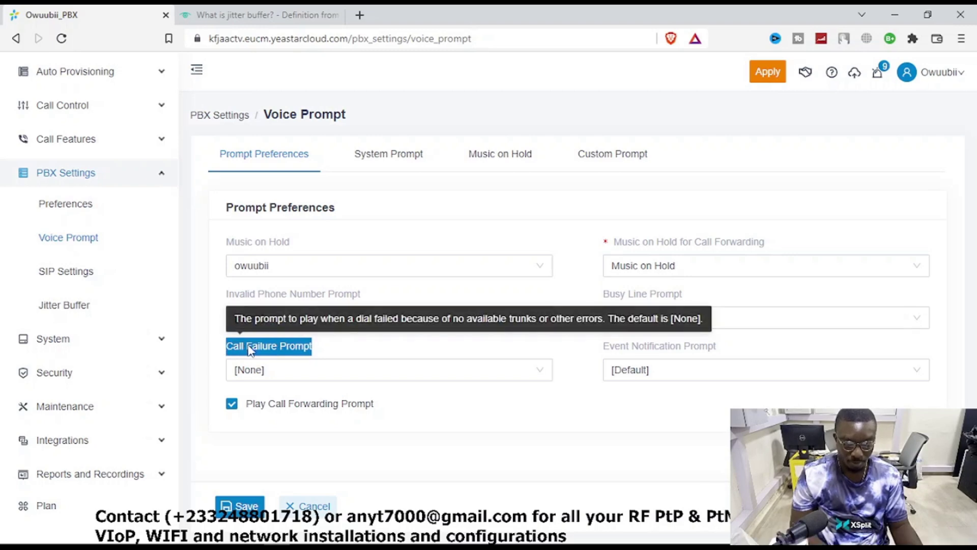
{"action": "left_click", "coordinate": [249, 350]}
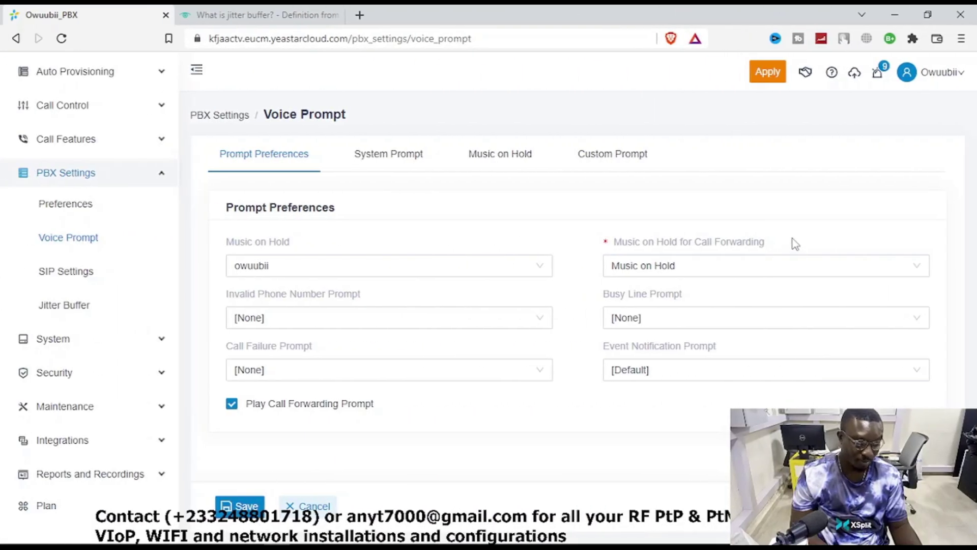
- Read each prompt option's tooltip, then switch to System Prompt, triggering the unsaved-changes warning
{"action": "mouse_move", "coordinate": [654, 245]}
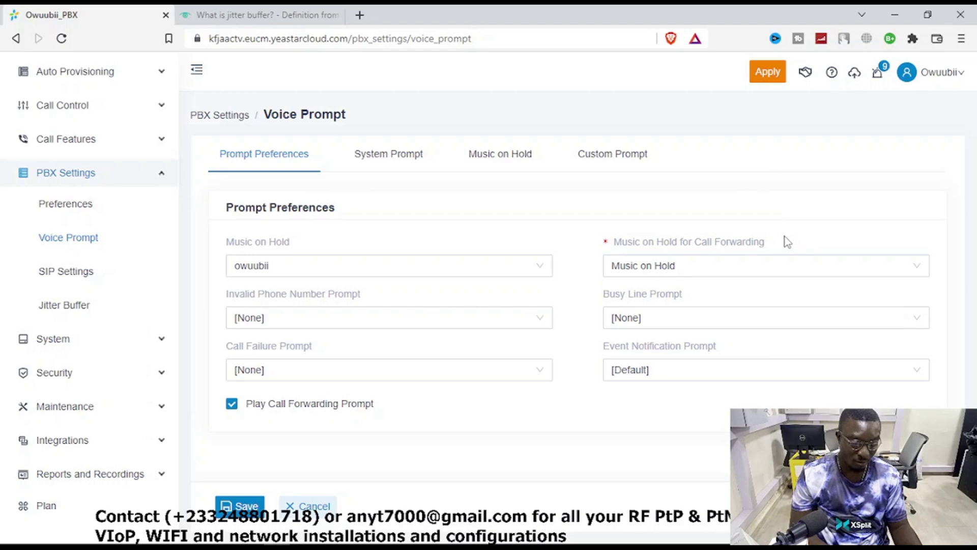
{"action": "mouse_move", "coordinate": [734, 248]}
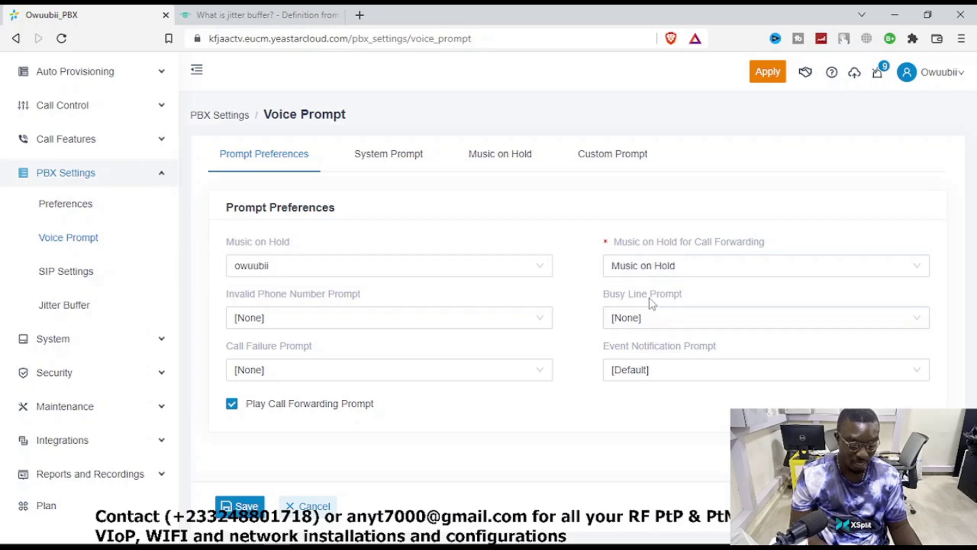
{"action": "mouse_move", "coordinate": [656, 300]}
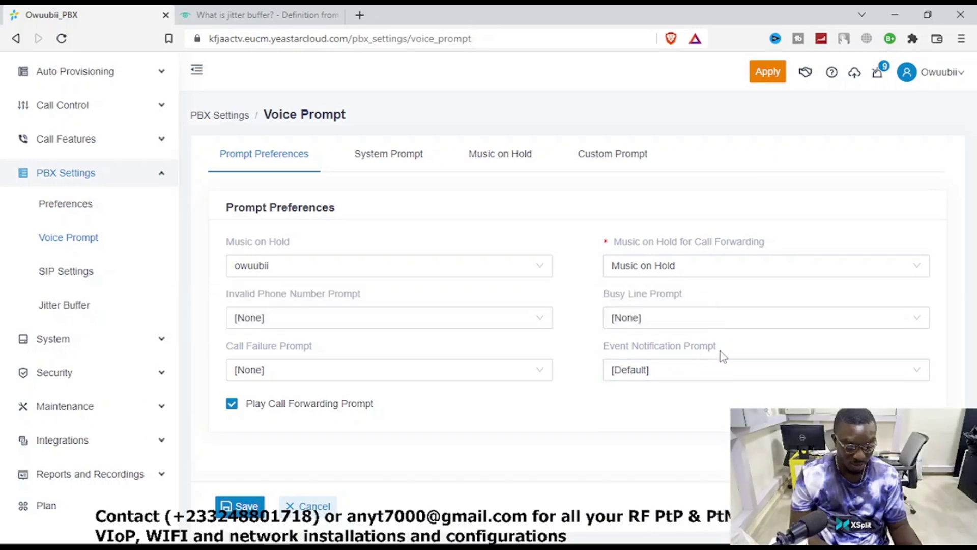
{"action": "mouse_move", "coordinate": [697, 351]}
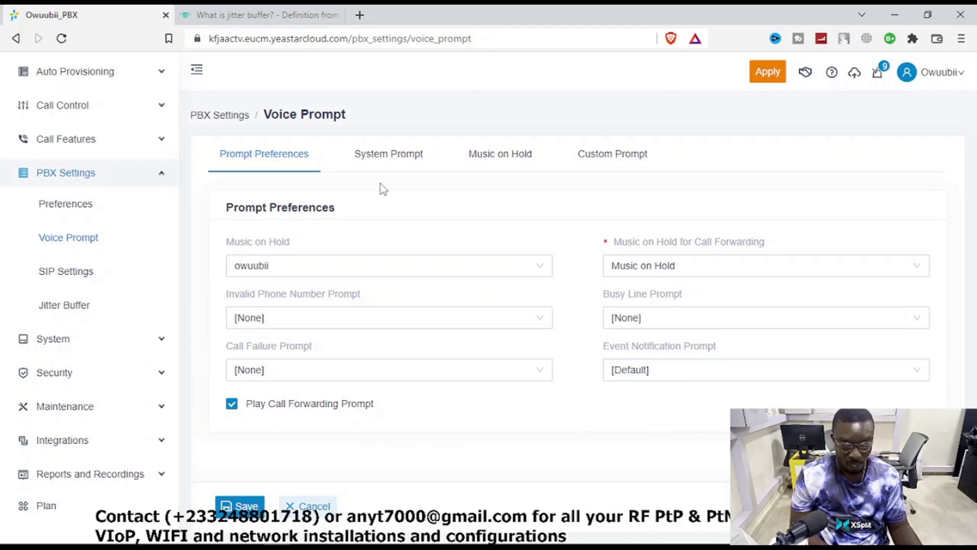
{"action": "left_click", "coordinate": [401, 156]}
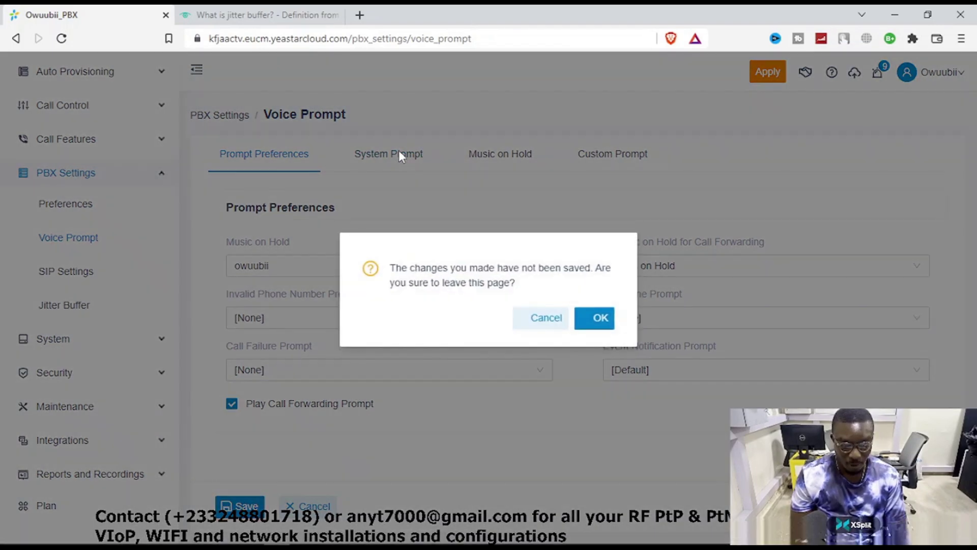
- Discard the unsaved prompt changes, cancel a system prompt upload, and view the Music on Hold playlists
{"action": "left_click", "coordinate": [593, 318]}
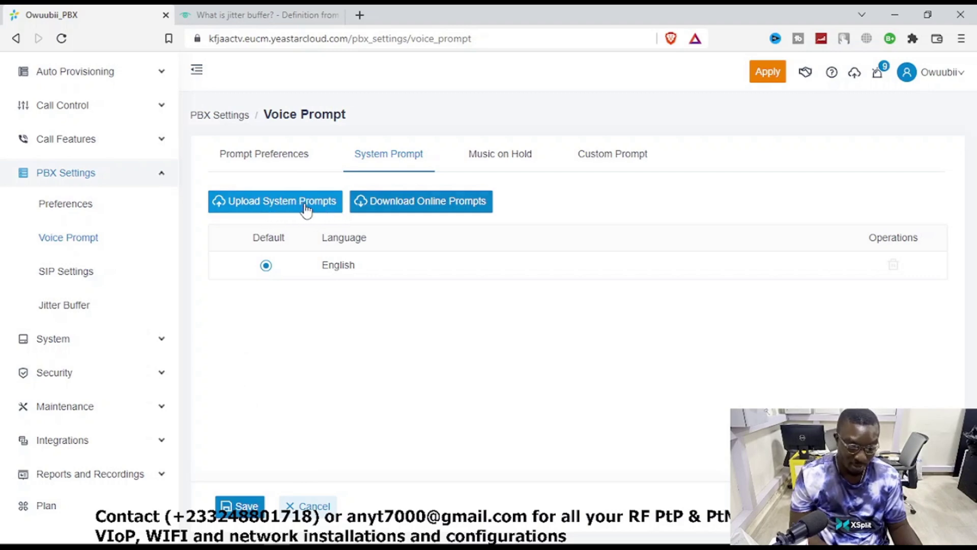
{"action": "left_click", "coordinate": [270, 206]}
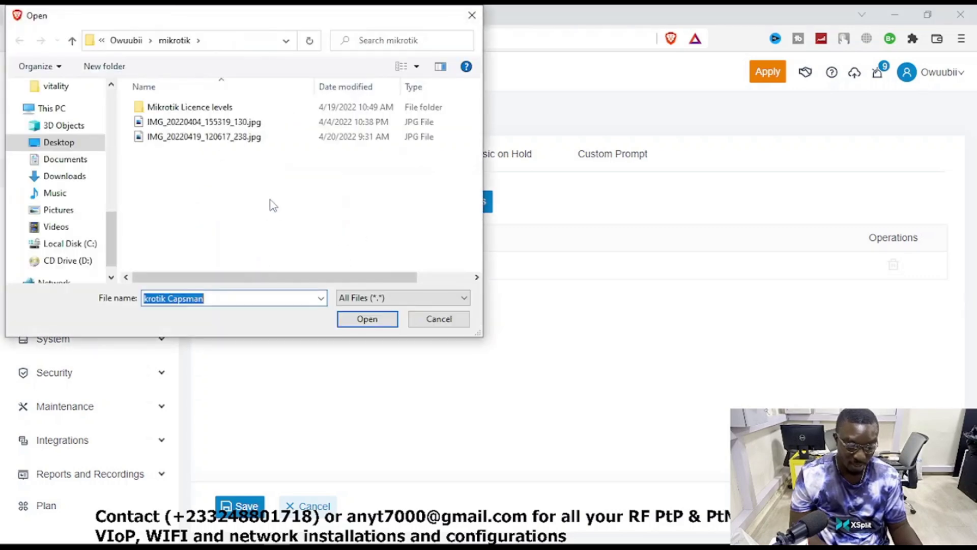
{"action": "left_click", "coordinate": [439, 318]}
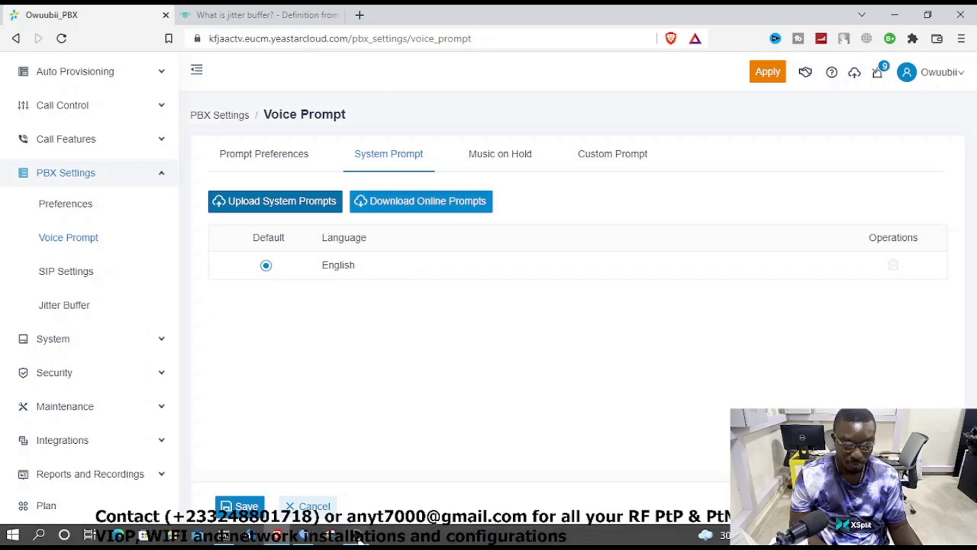
{"action": "left_click", "coordinate": [356, 534]}
{"action": "left_click", "coordinate": [357, 534]}
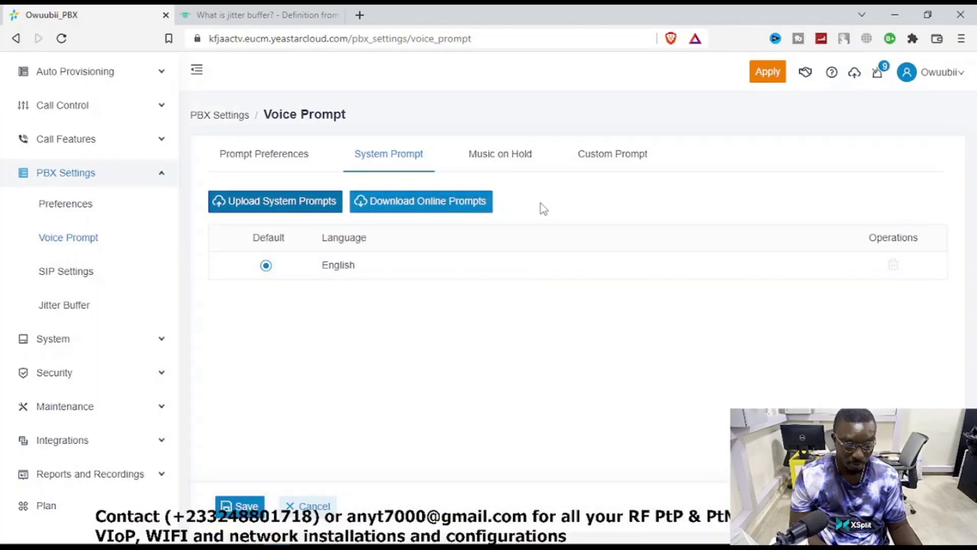
{"action": "left_click", "coordinate": [508, 162]}
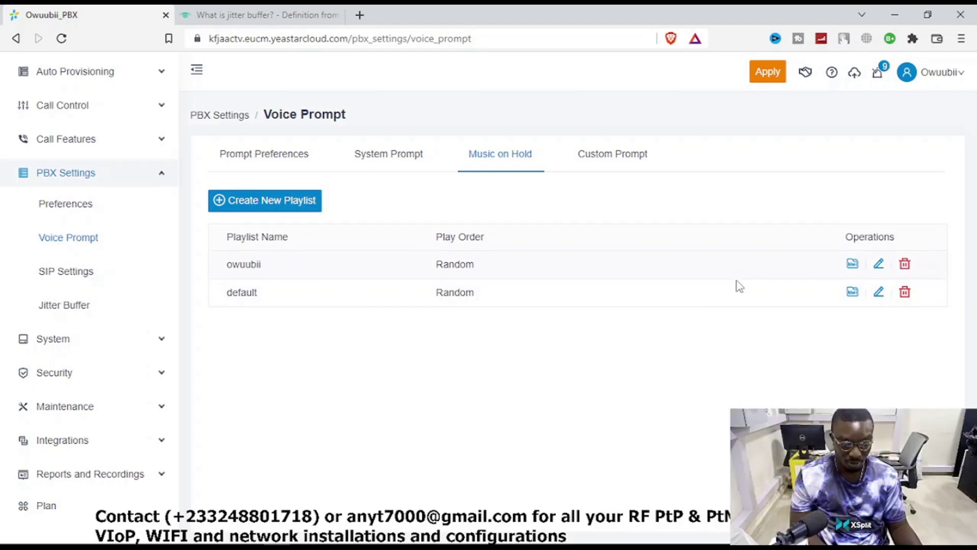
- Record a new custom prompt from extension 100-100 with the suggested name, then go to SIP Settings
{"action": "left_click", "coordinate": [617, 157]}
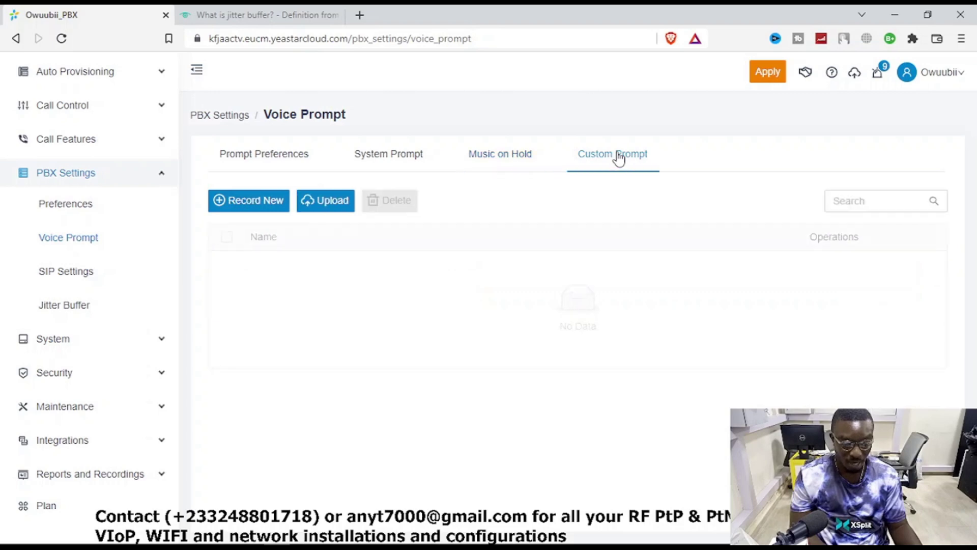
{"action": "left_click", "coordinate": [252, 203]}
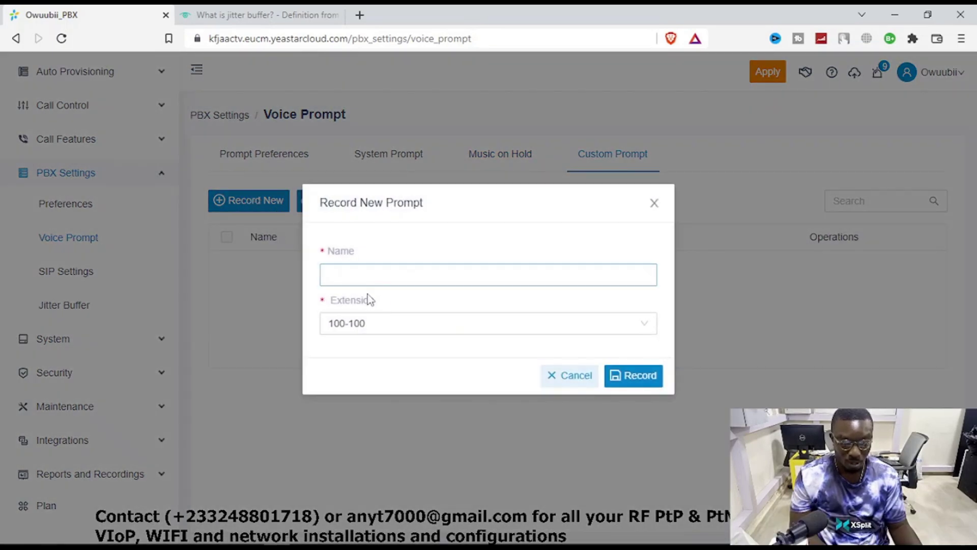
{"action": "left_click", "coordinate": [389, 268]}
{"action": "left_click", "coordinate": [364, 307]}
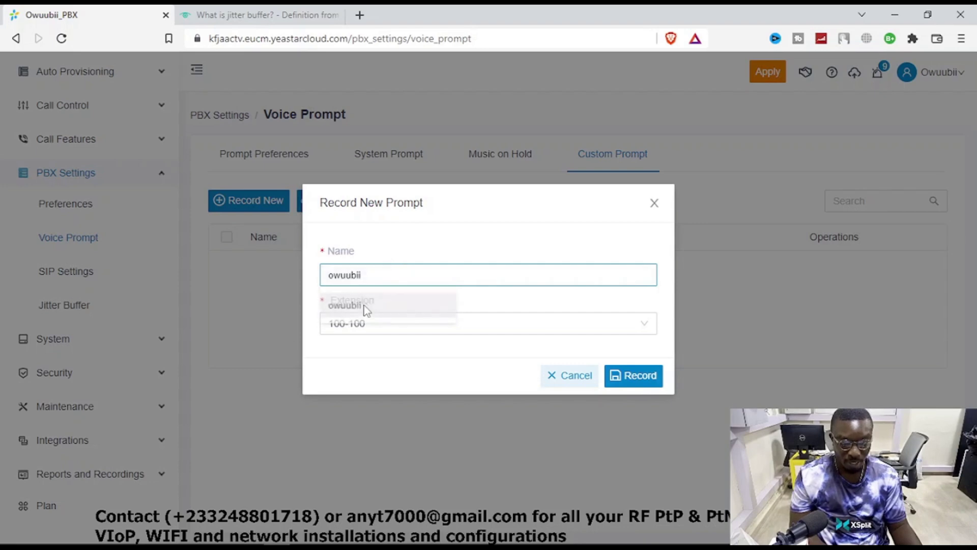
{"action": "left_click", "coordinate": [377, 328]}
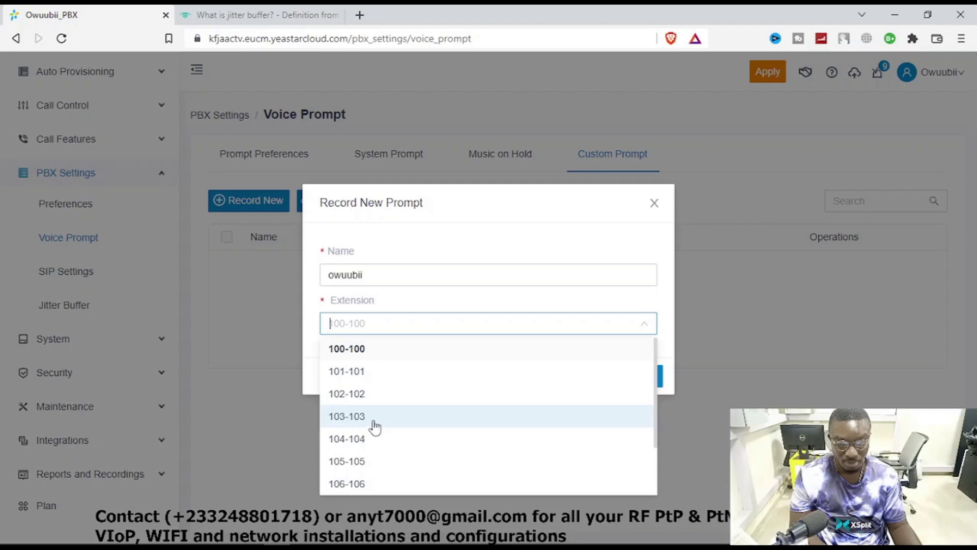
{"action": "left_click", "coordinate": [472, 300]}
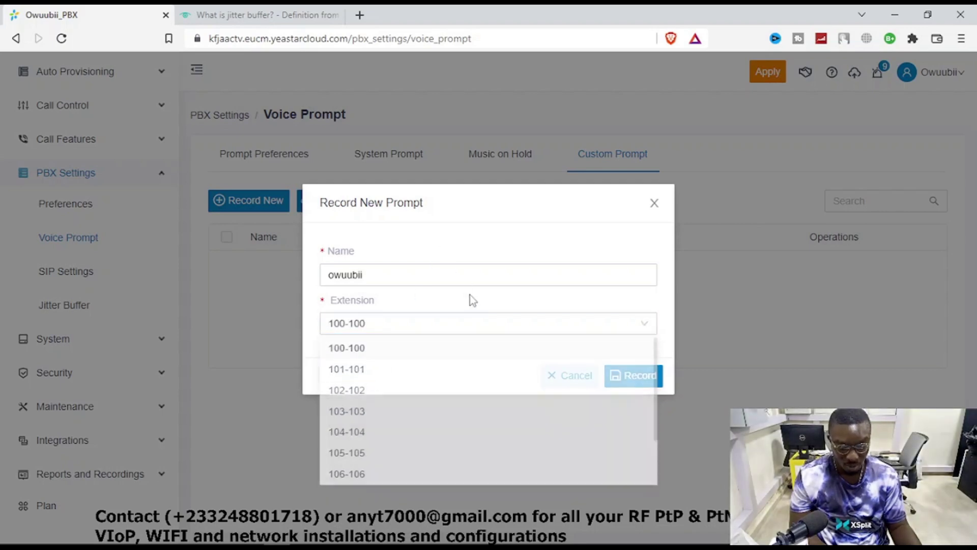
{"action": "left_click", "coordinate": [386, 323]}
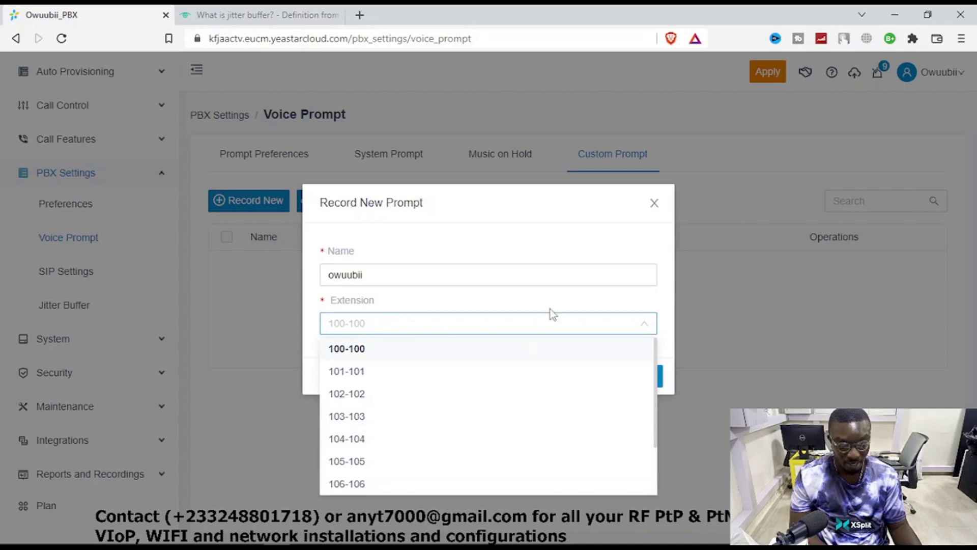
{"action": "left_click", "coordinate": [551, 244]}
{"action": "left_click", "coordinate": [639, 376]}
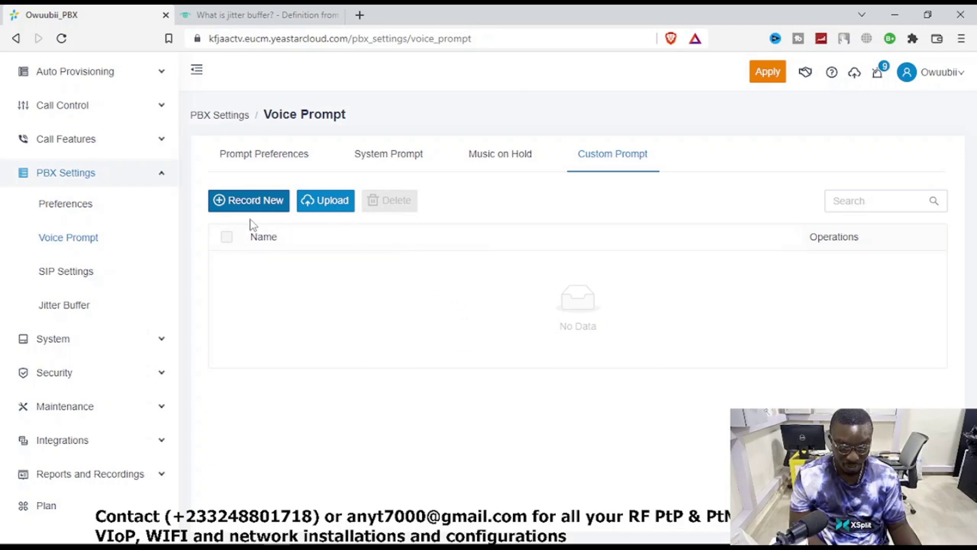
{"action": "left_click", "coordinate": [65, 272]}
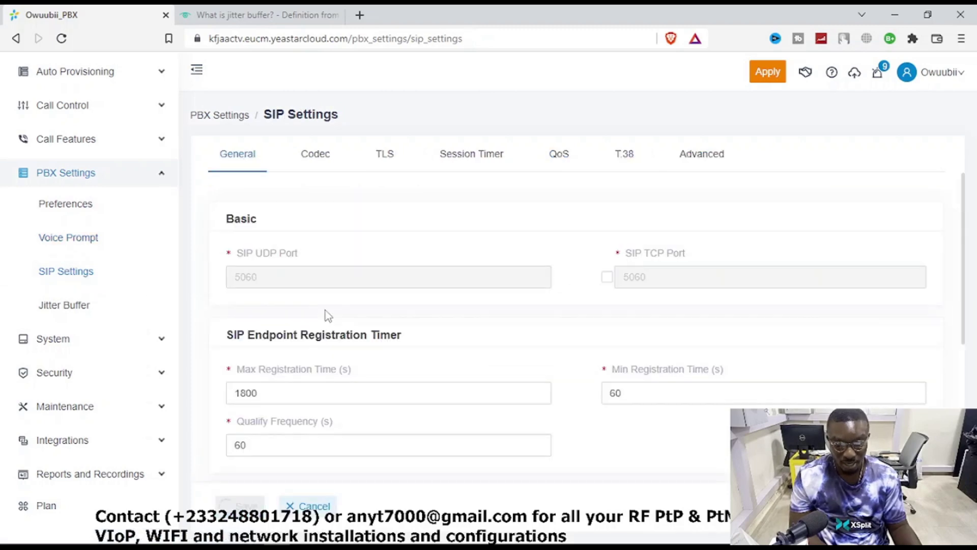
{"action": "mouse_move", "coordinate": [331, 530]}
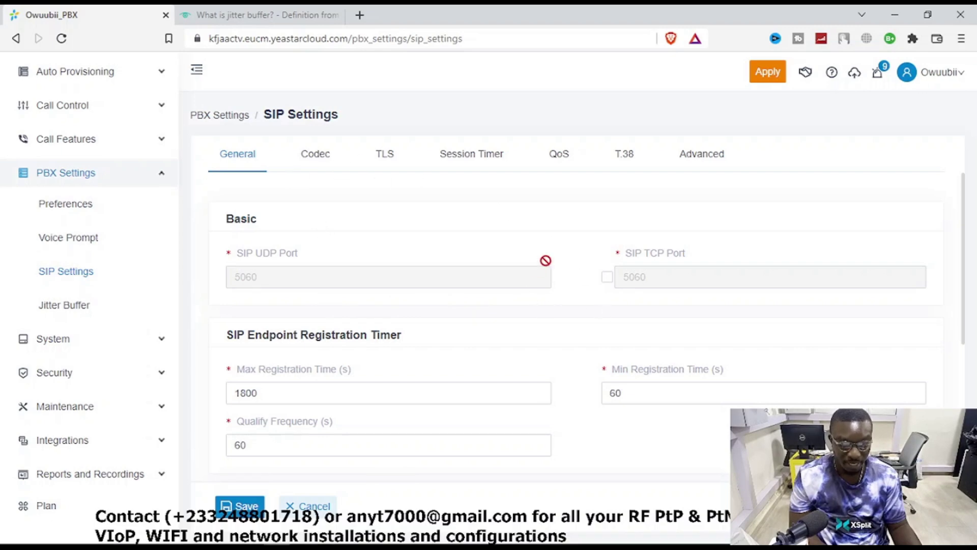
{"action": "scroll", "coordinate": [545, 305], "scroll_direction": "down", "scroll_amount": 5}
{"action": "scroll", "coordinate": [570, 359], "scroll_direction": "up", "scroll_amount": 3}
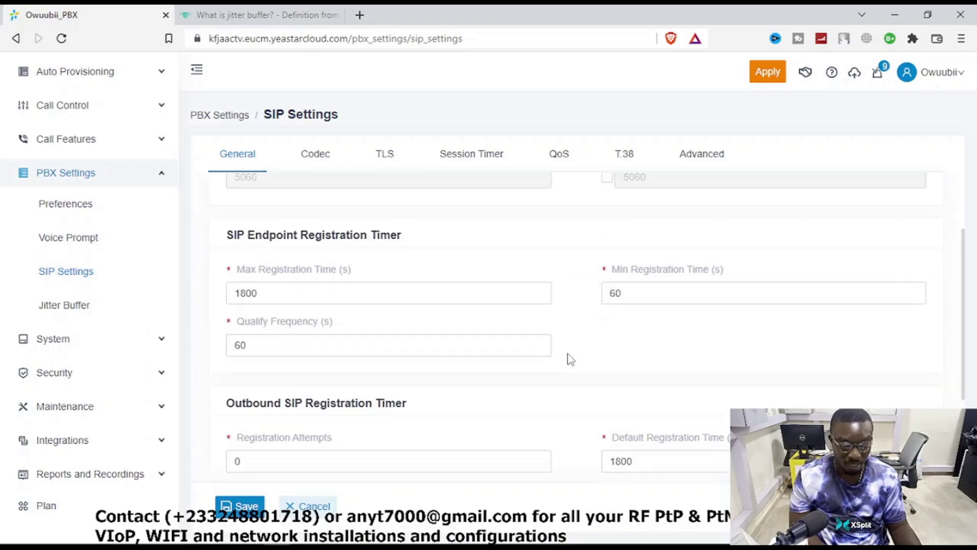
{"action": "scroll", "coordinate": [570, 359], "scroll_direction": "up", "scroll_amount": 2}
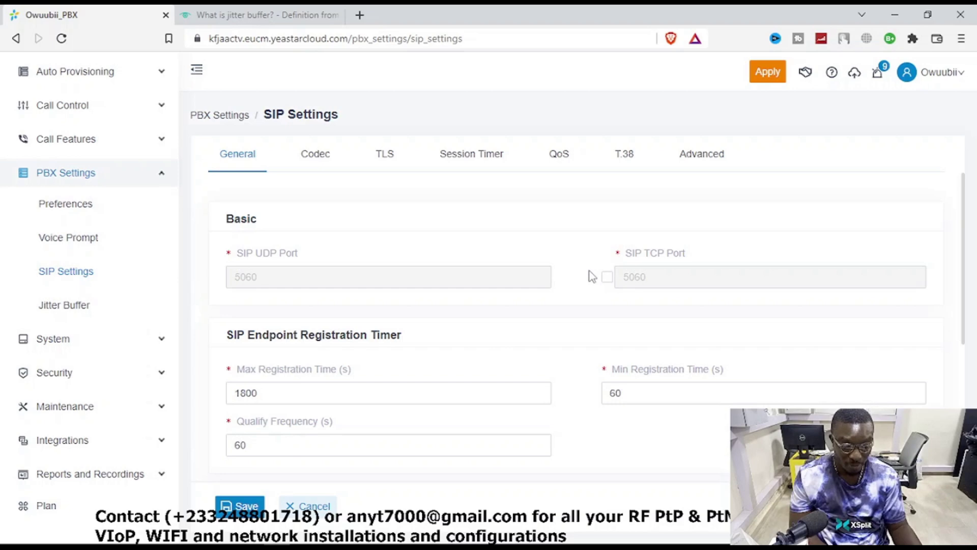
{"action": "scroll", "coordinate": [585, 273], "scroll_direction": "down", "scroll_amount": 3}
{"action": "scroll", "coordinate": [585, 273], "scroll_direction": "up", "scroll_amount": 2}
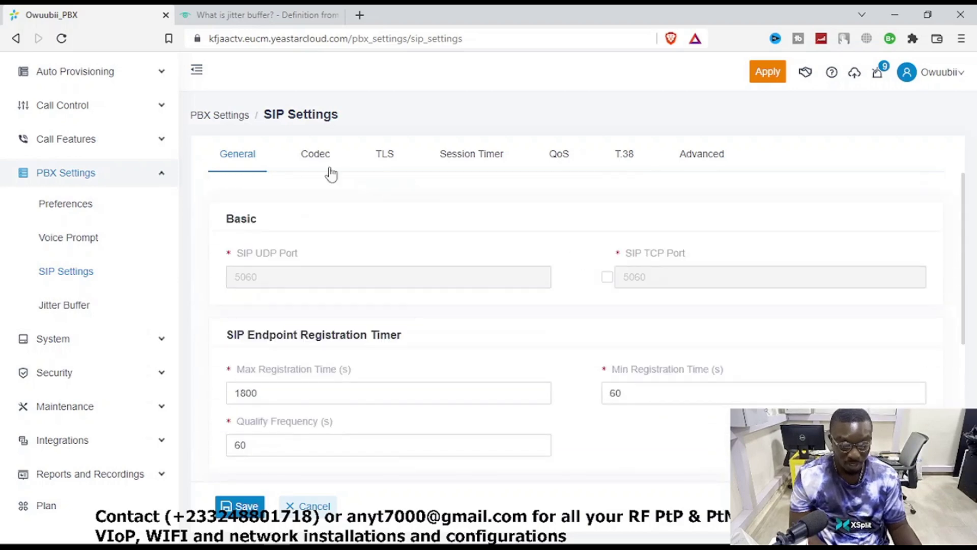
{"action": "scroll", "coordinate": [530, 338], "scroll_direction": "down", "scroll_amount": 5}
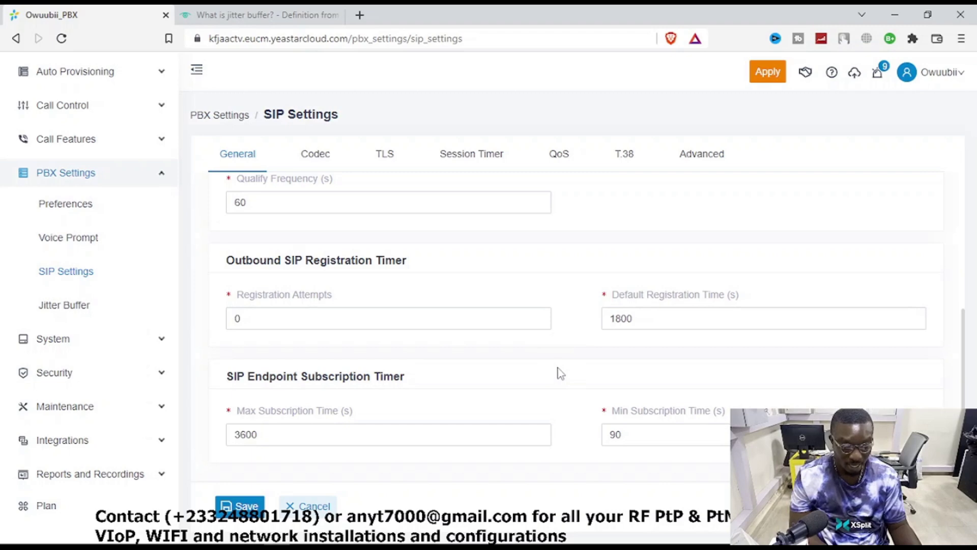
{"action": "scroll", "coordinate": [560, 364], "scroll_direction": "up", "scroll_amount": 5}
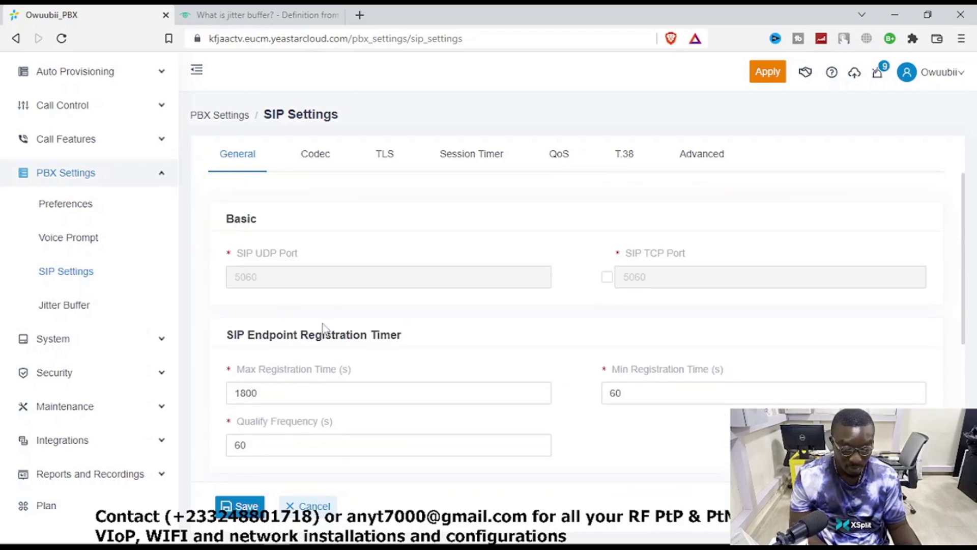
{"action": "left_click", "coordinate": [329, 394]}
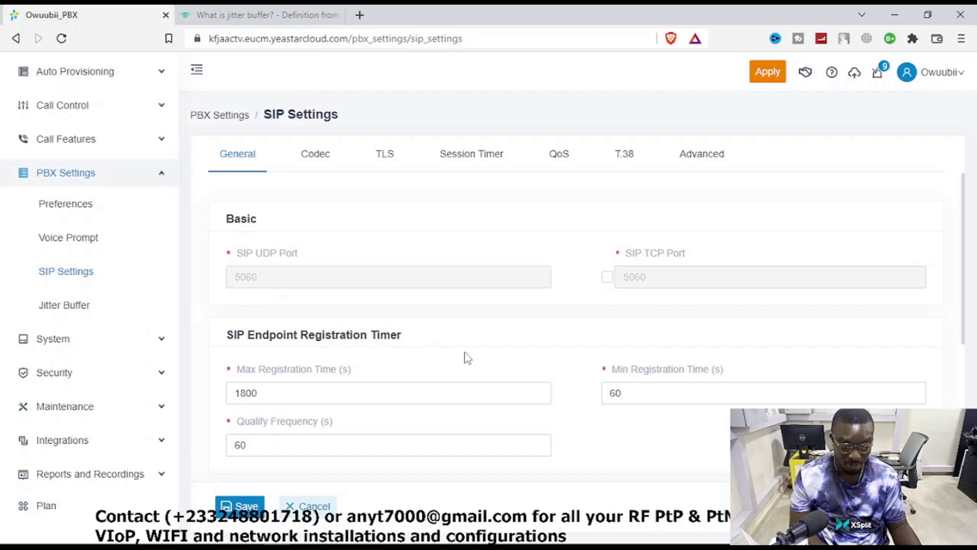
{"action": "scroll", "coordinate": [467, 358], "scroll_direction": "down", "scroll_amount": 4}
{"action": "scroll", "coordinate": [520, 321], "scroll_direction": "up", "scroll_amount": 4}
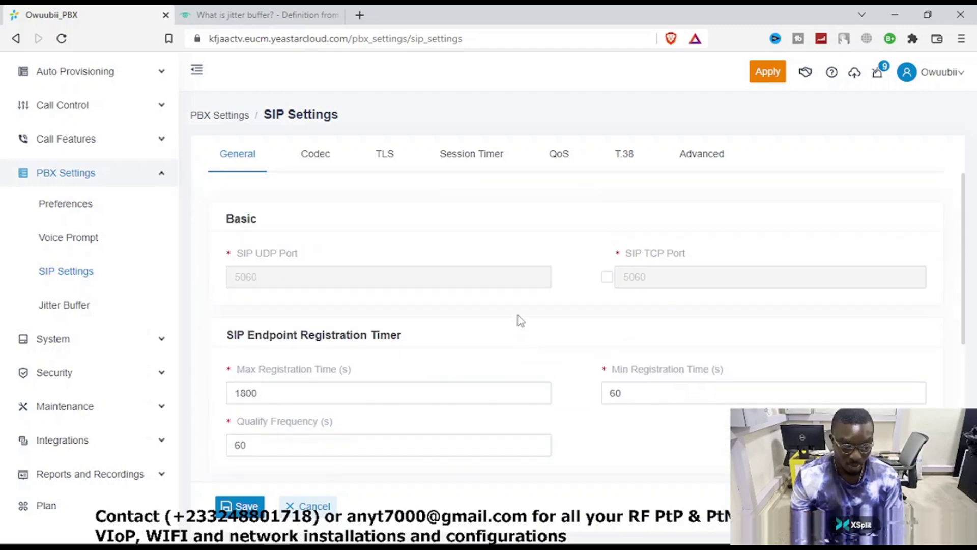
{"action": "scroll", "coordinate": [381, 369], "scroll_direction": "down", "scroll_amount": 4}
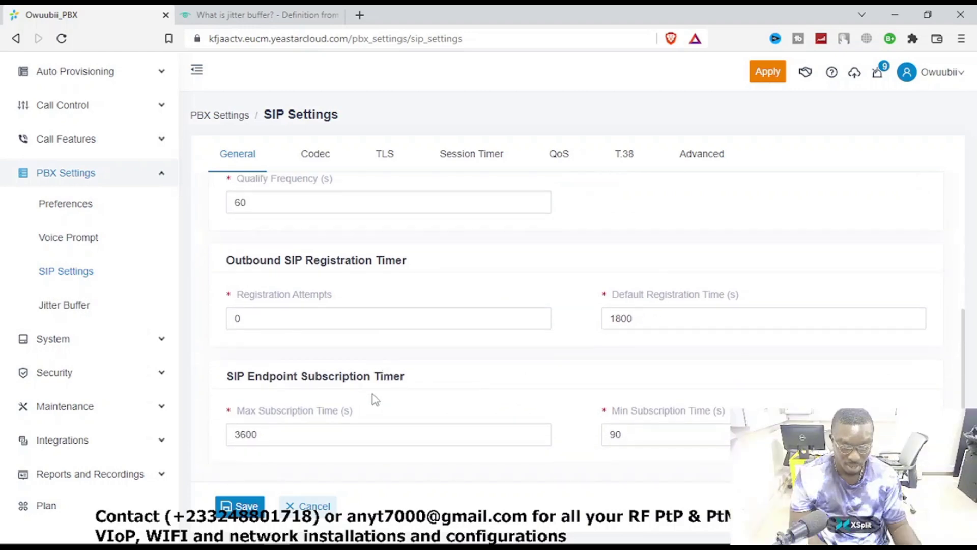
{"action": "scroll", "coordinate": [367, 407], "scroll_direction": "up", "scroll_amount": 4}
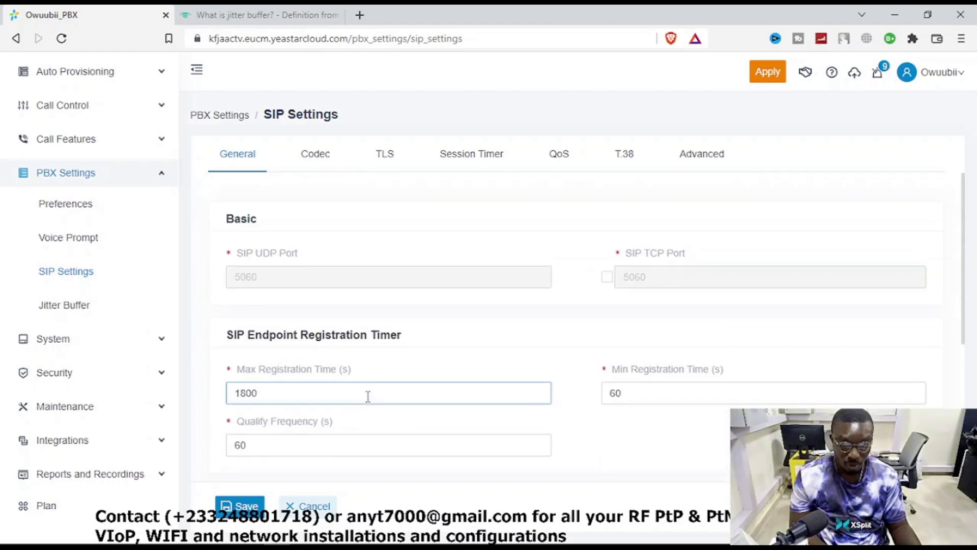
{"action": "left_click", "coordinate": [313, 162]}
- Scroll through the 6 available and 9 selected codecs, including iLBC, G722, G726 and G729A
{"action": "scroll", "coordinate": [865, 275], "scroll_direction": "down", "scroll_amount": 2}
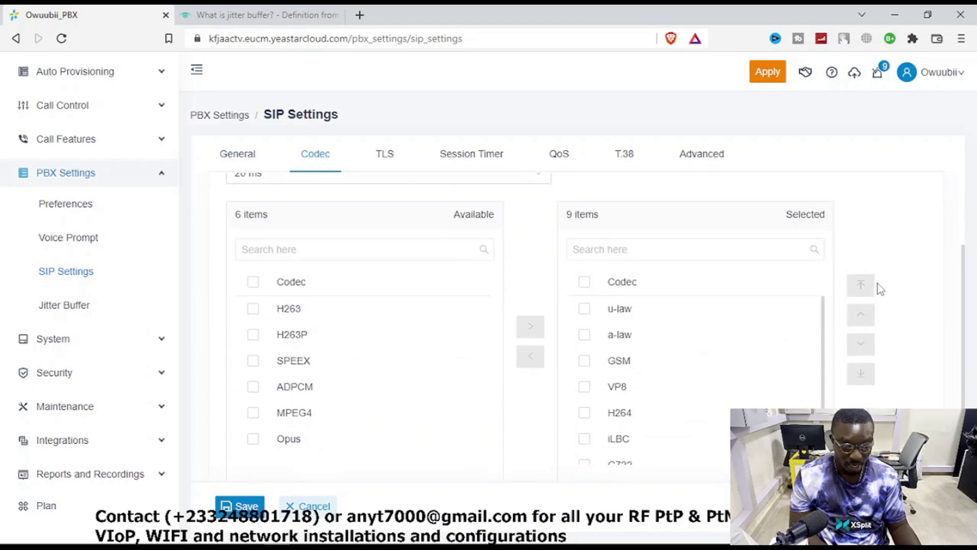
{"action": "scroll", "coordinate": [882, 314], "scroll_direction": "up", "scroll_amount": 1}
{"action": "scroll", "coordinate": [692, 312], "scroll_direction": "down", "scroll_amount": 1}
{"action": "scroll", "coordinate": [687, 341], "scroll_direction": "down", "scroll_amount": 1}
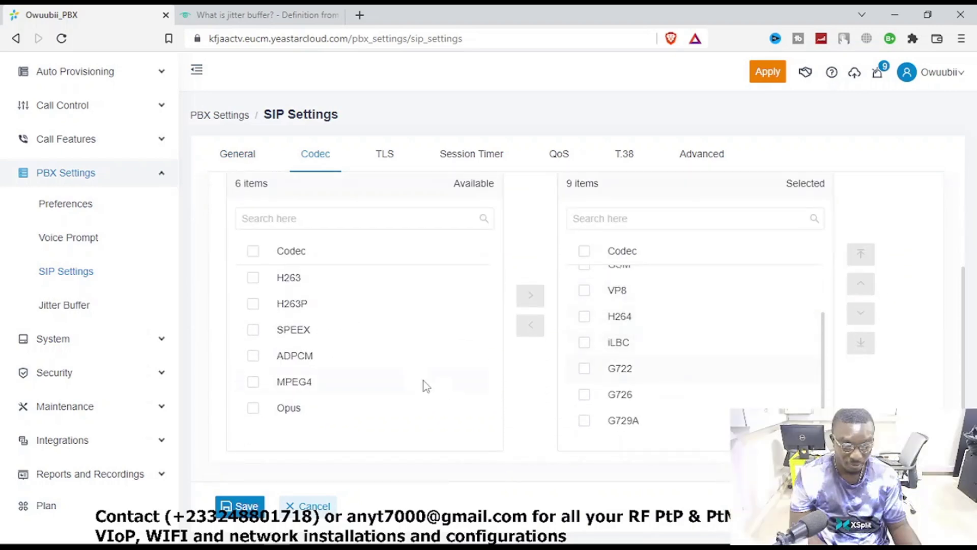
{"action": "scroll", "coordinate": [662, 346], "scroll_direction": "up", "scroll_amount": 5}
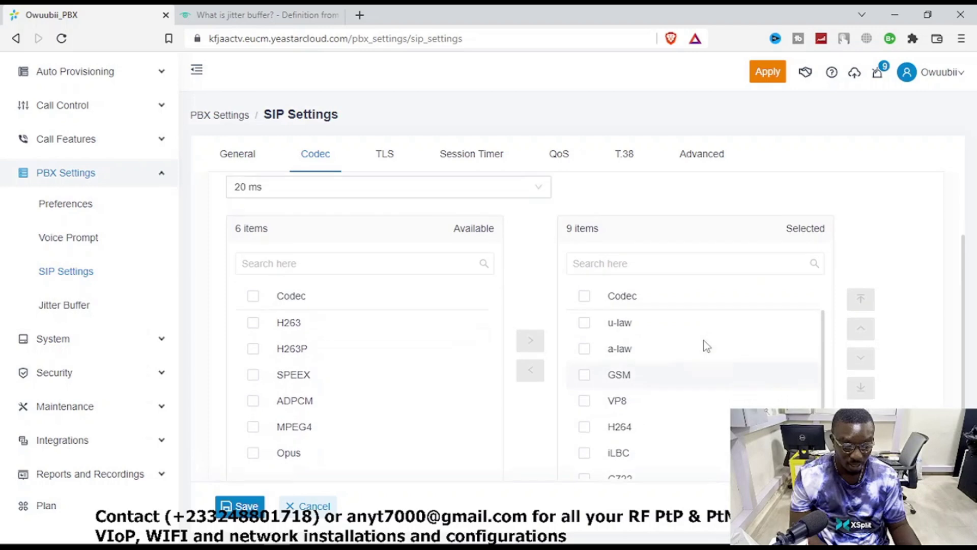
{"action": "scroll", "coordinate": [911, 364], "scroll_direction": "down", "scroll_amount": 2}
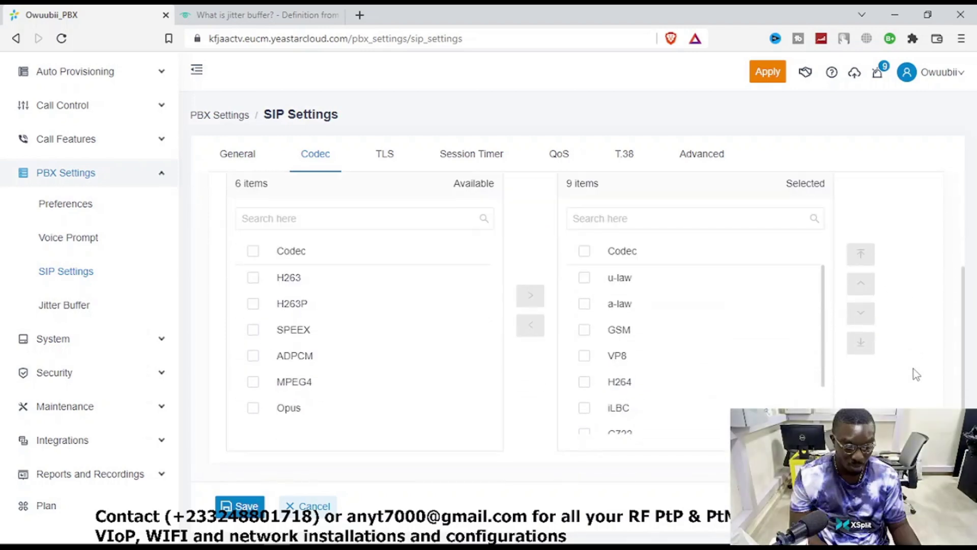
{"action": "scroll", "coordinate": [914, 368], "scroll_direction": "up", "scroll_amount": 2}
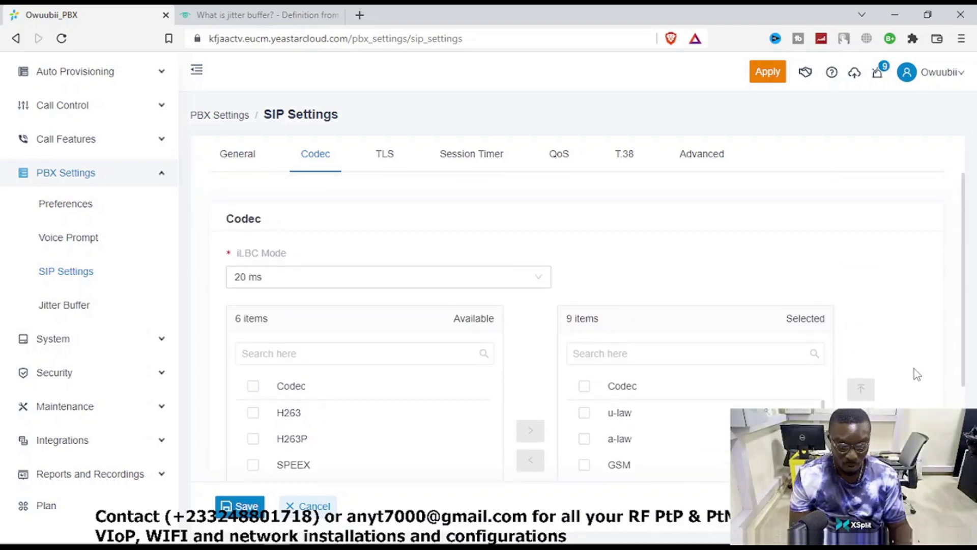
- Show the SIP TLS tab and review TLS off, port 5061 and TLS V1.0
{"action": "left_click", "coordinate": [386, 155]}
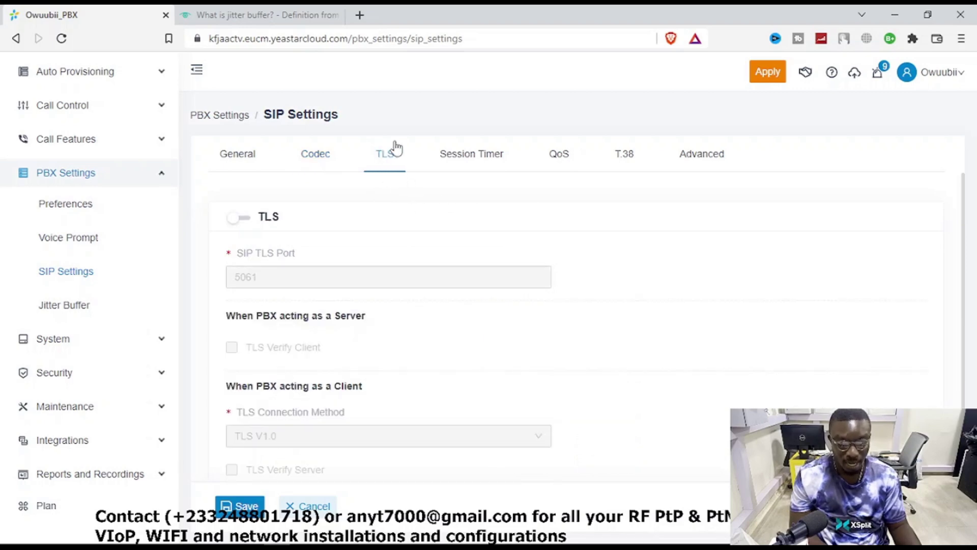
{"action": "scroll", "coordinate": [602, 280], "scroll_direction": "down", "scroll_amount": 1}
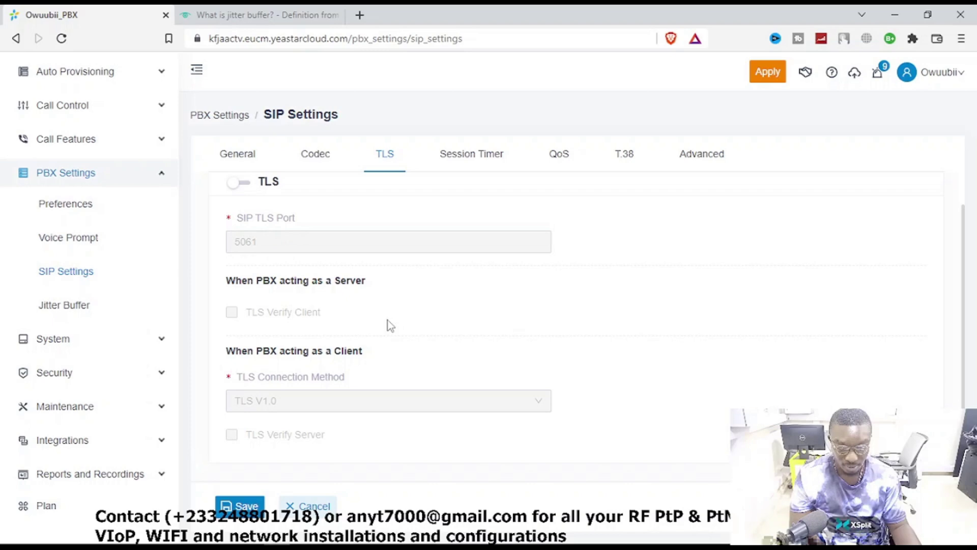
{"action": "scroll", "coordinate": [247, 257], "scroll_direction": "up", "scroll_amount": 1}
{"action": "mouse_move", "coordinate": [248, 257]}
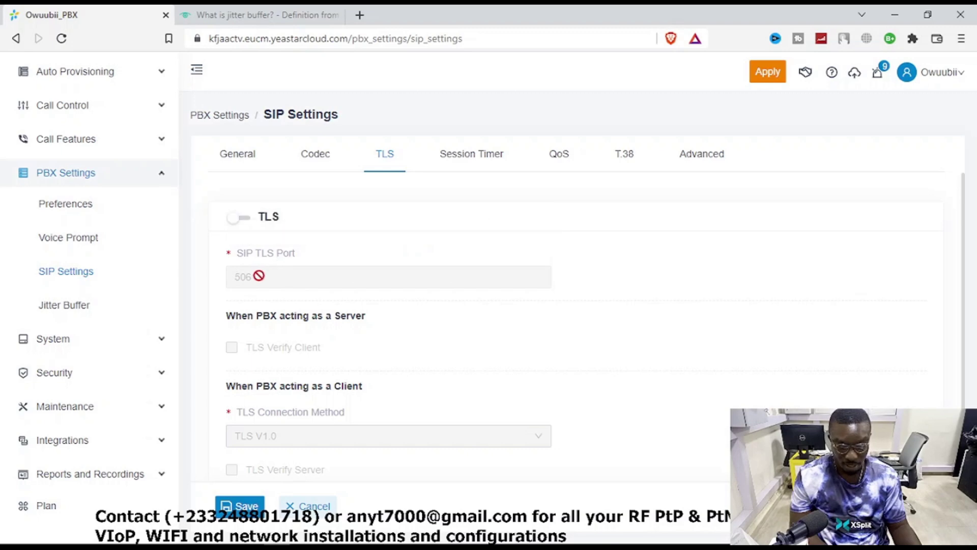
{"action": "scroll", "coordinate": [743, 285], "scroll_direction": "down", "scroll_amount": 1}
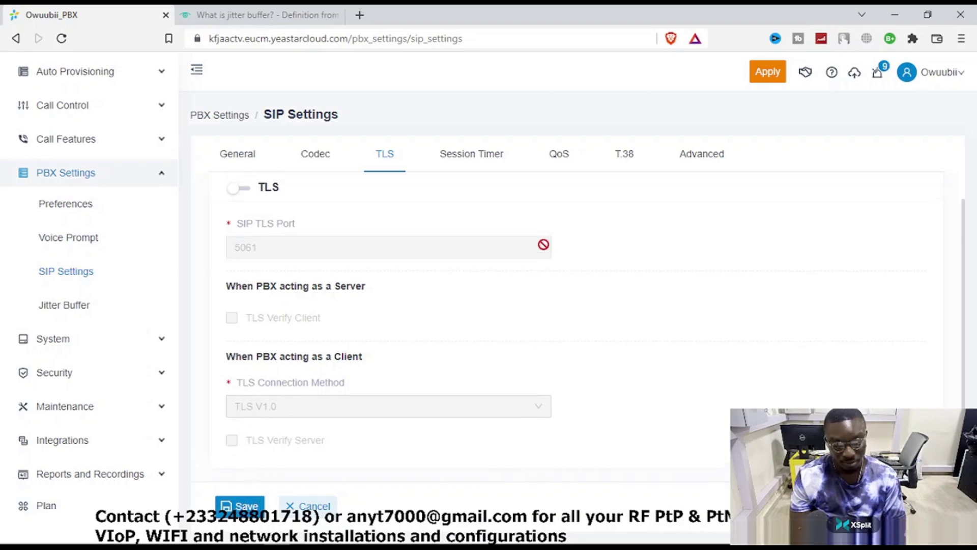
{"action": "scroll", "coordinate": [573, 240], "scroll_direction": "up", "scroll_amount": 1}
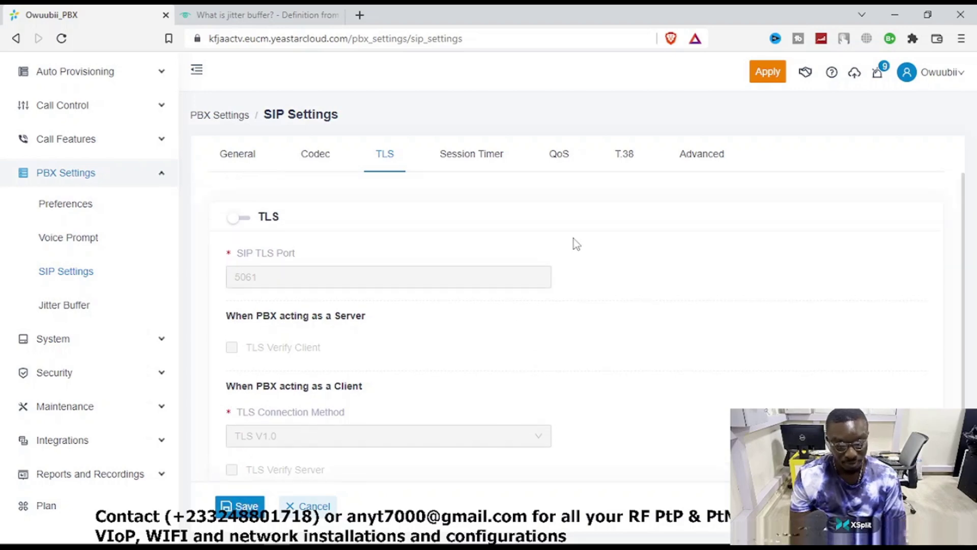
- Review Session Timer, keeping Supported with 1800 s Session-Expires and 90 s Min-SE, then open QoS
{"action": "left_click", "coordinate": [473, 157]}
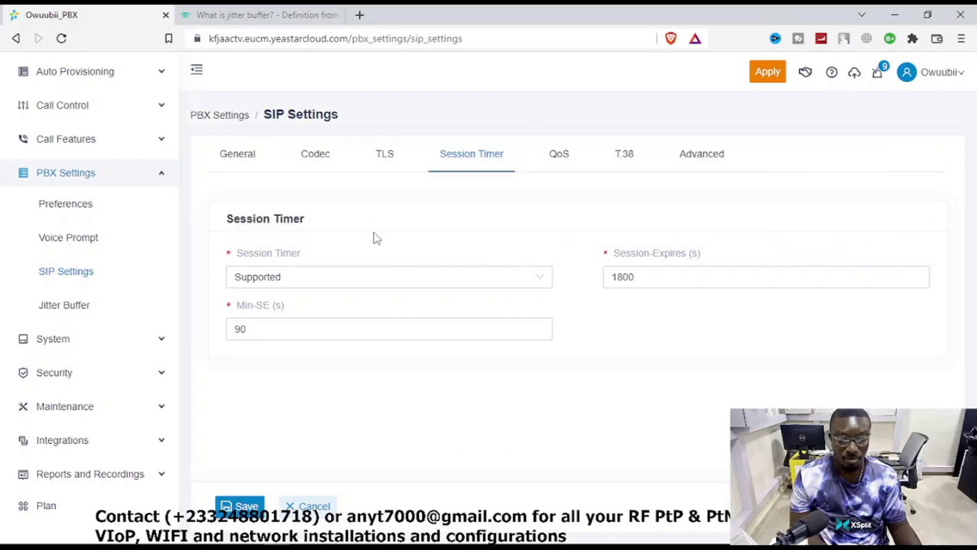
{"action": "mouse_move", "coordinate": [288, 259]}
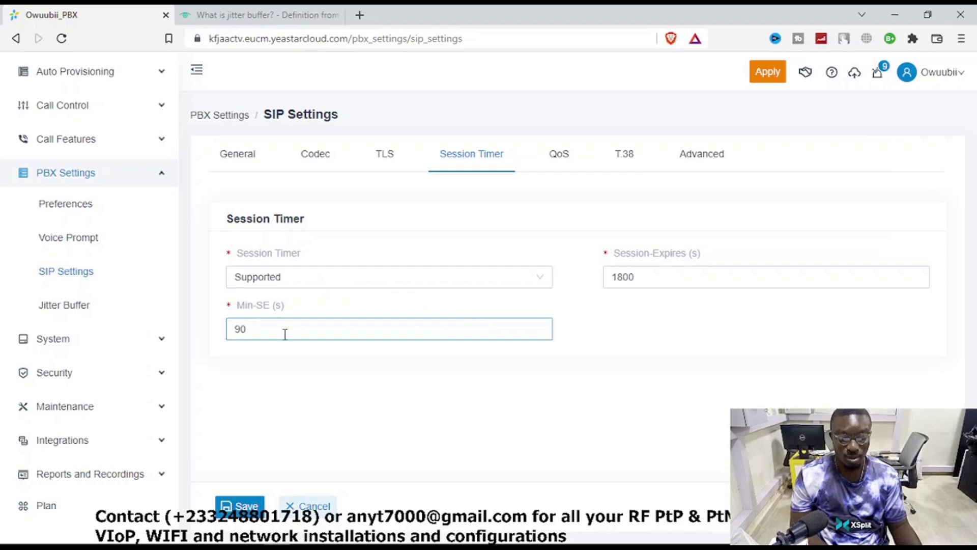
{"action": "left_click", "coordinate": [304, 275]}
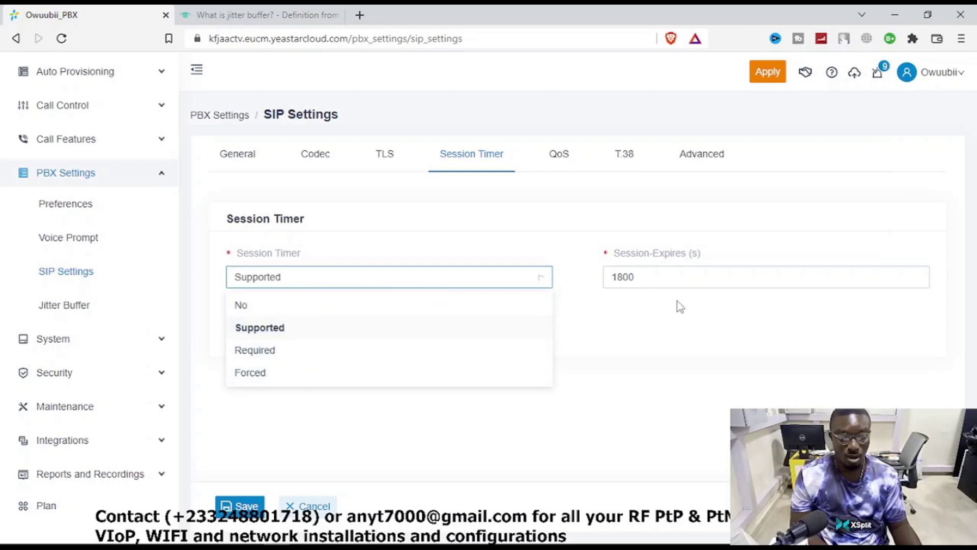
{"action": "left_click", "coordinate": [664, 277]}
{"action": "left_click", "coordinate": [342, 331]}
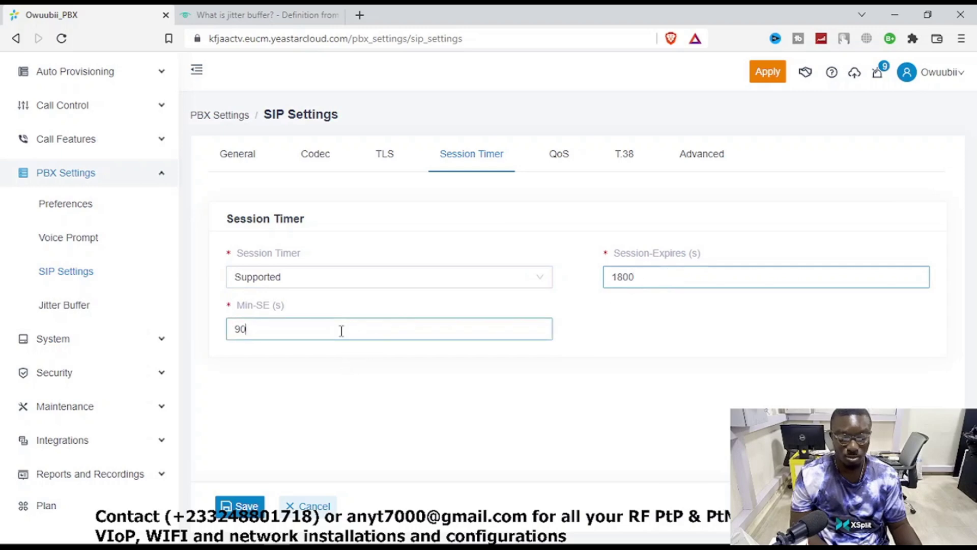
{"action": "left_click", "coordinate": [650, 381]}
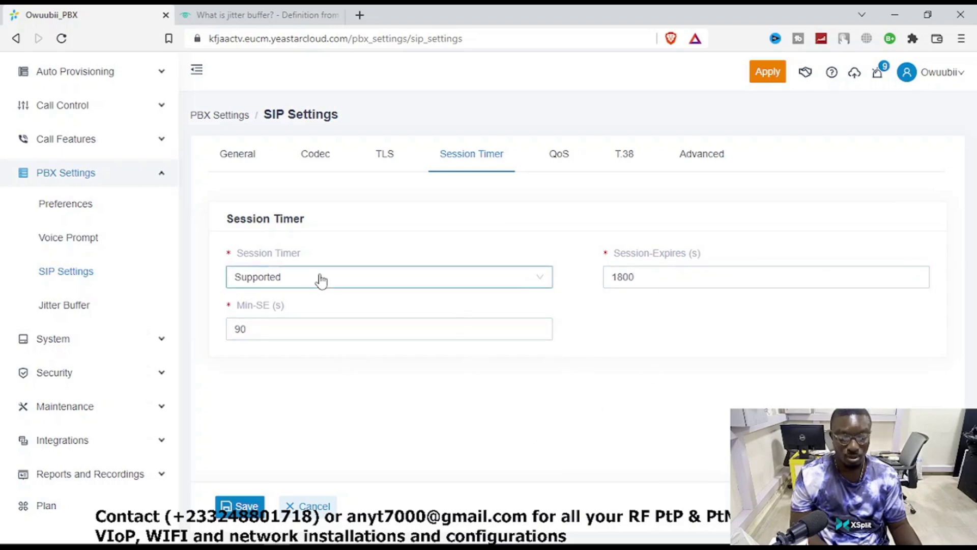
{"action": "left_click", "coordinate": [315, 279]}
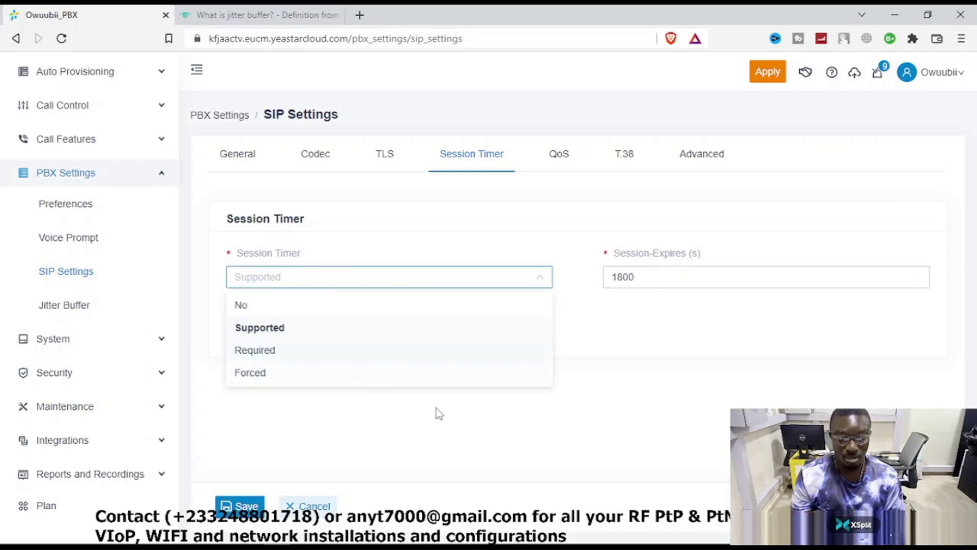
{"action": "left_click", "coordinate": [585, 367]}
{"action": "left_click", "coordinate": [501, 332]}
{"action": "left_click", "coordinate": [466, 292]}
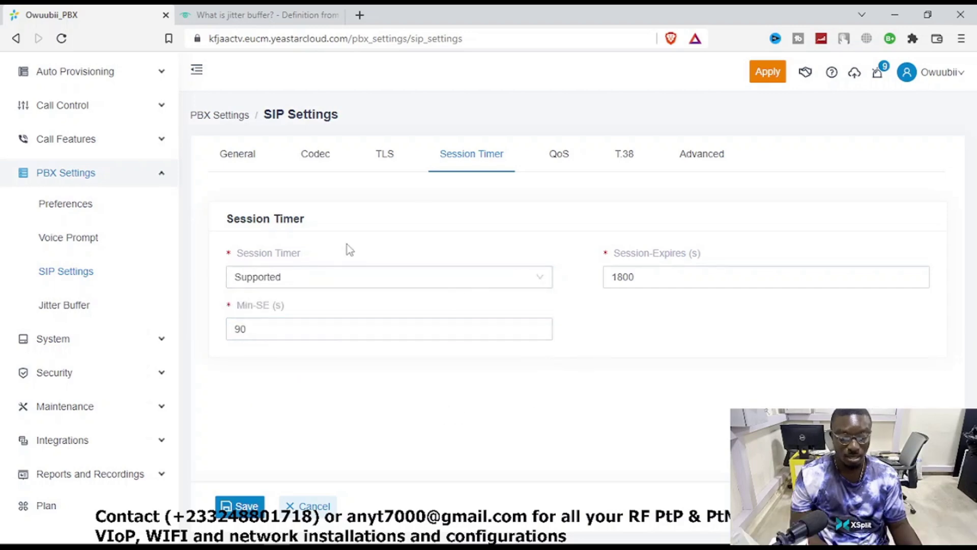
{"action": "left_click", "coordinate": [557, 156]}
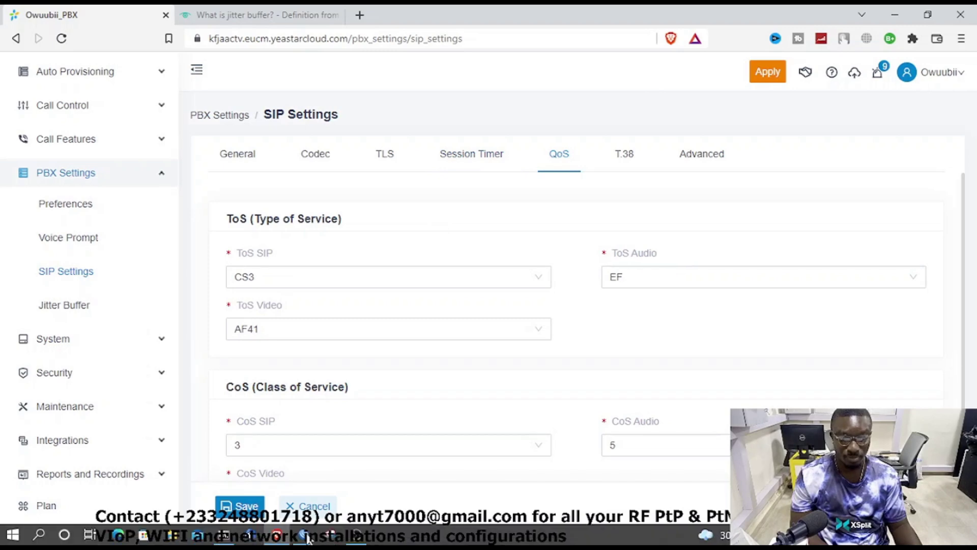
{"action": "scroll", "coordinate": [426, 263], "scroll_direction": "down", "scroll_amount": 1}
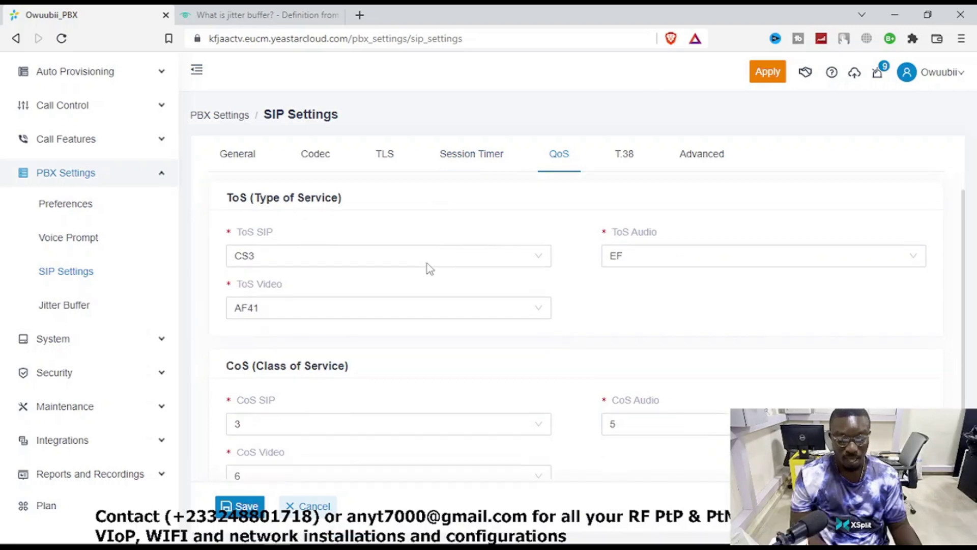
{"action": "scroll", "coordinate": [402, 255], "scroll_direction": "up", "scroll_amount": 1}
{"action": "left_click", "coordinate": [311, 280]}
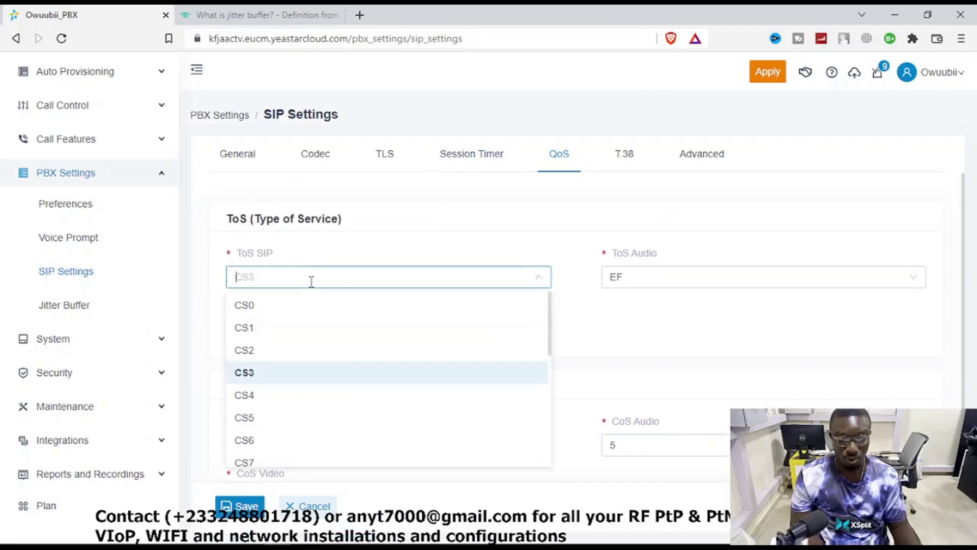
{"action": "left_click", "coordinate": [578, 308]}
{"action": "scroll", "coordinate": [466, 328], "scroll_direction": "down", "scroll_amount": 1}
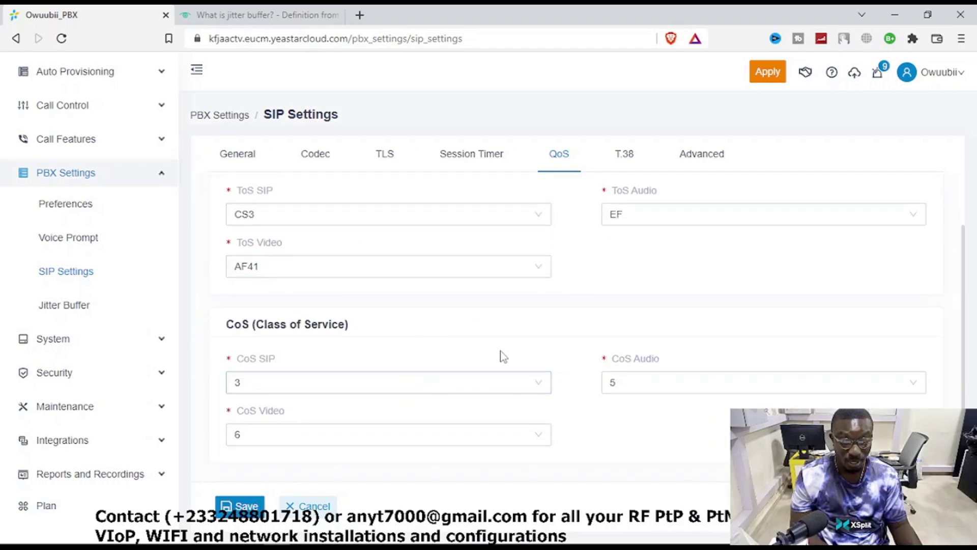
{"action": "scroll", "coordinate": [560, 341], "scroll_direction": "up", "scroll_amount": 1}
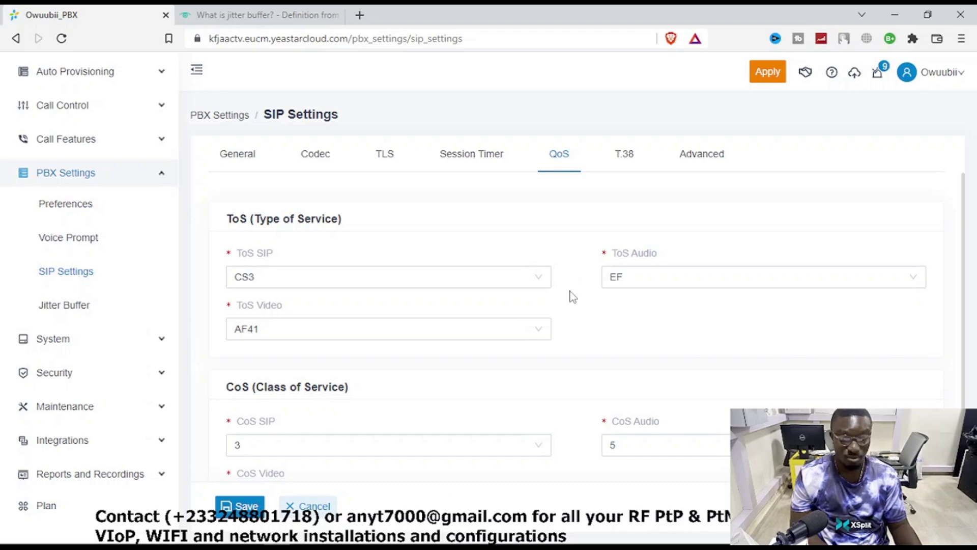
- Show the T.38 fax tab of SIP Settings and read the help text for its options
{"action": "left_click", "coordinate": [618, 159]}
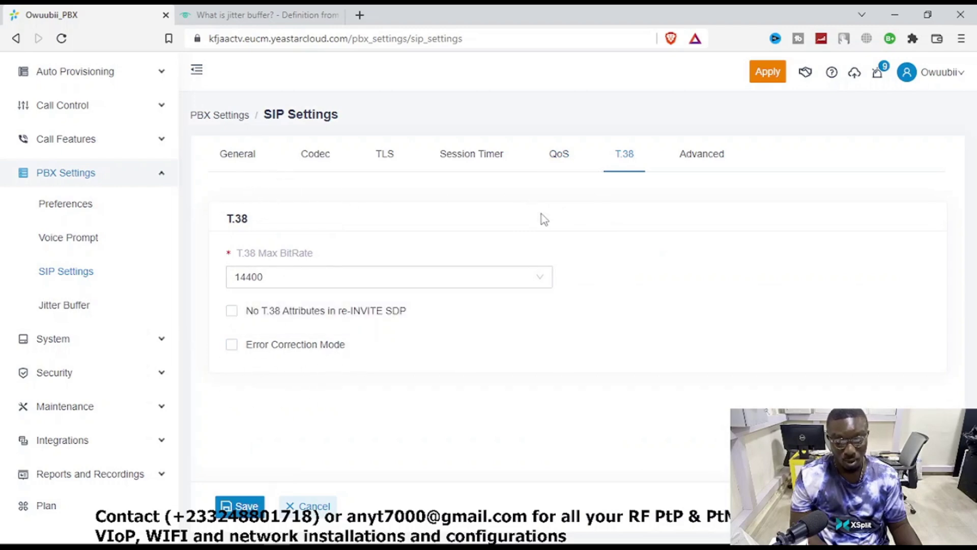
{"action": "mouse_move", "coordinate": [279, 320]}
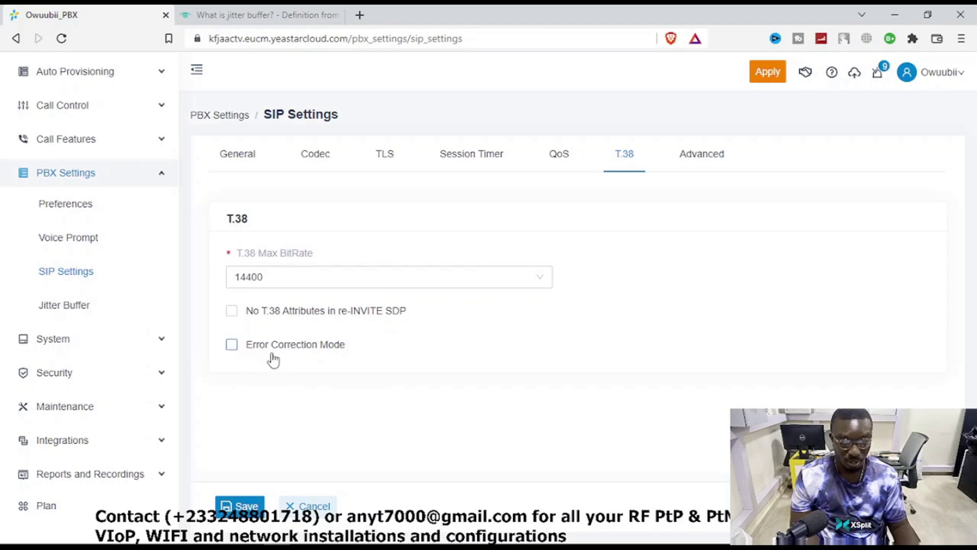
{"action": "mouse_move", "coordinate": [287, 351]}
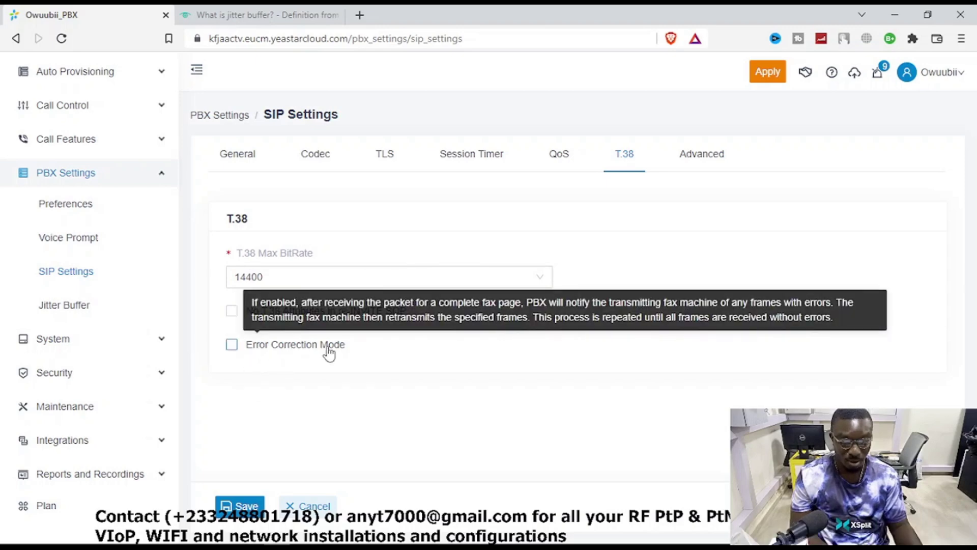
{"action": "left_click", "coordinate": [698, 159]}
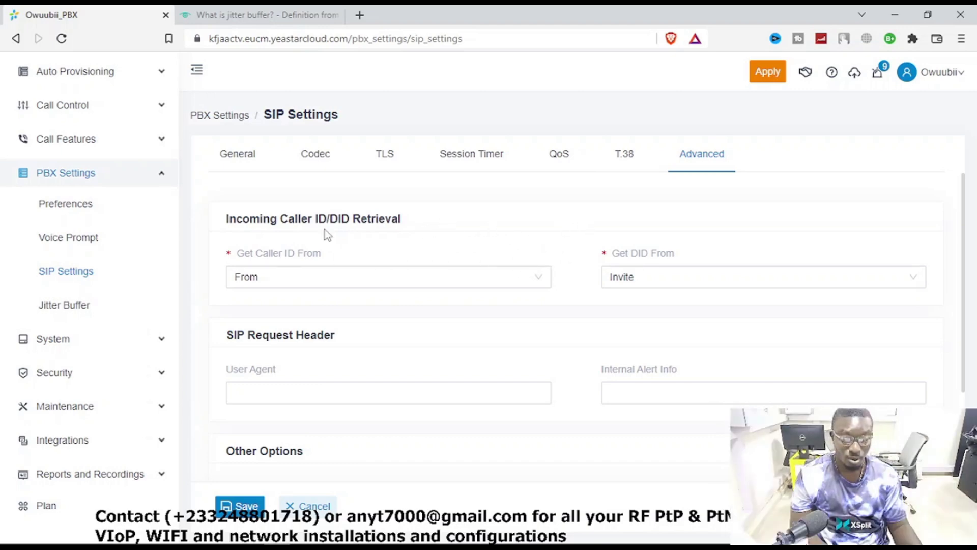
- Read the help for Get Caller ID From and Get DID From on the Advanced tab
{"action": "mouse_move", "coordinate": [275, 256]}
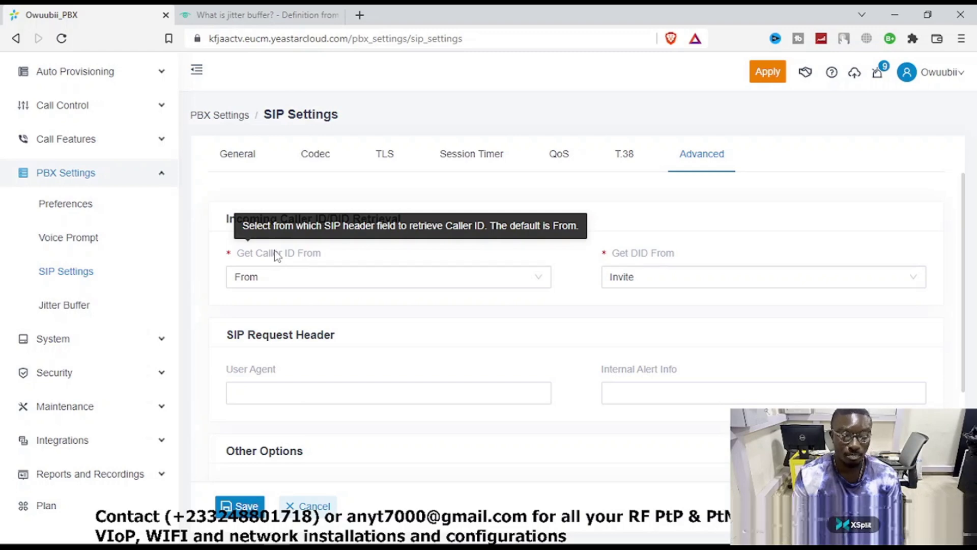
{"action": "mouse_move", "coordinate": [654, 258]}
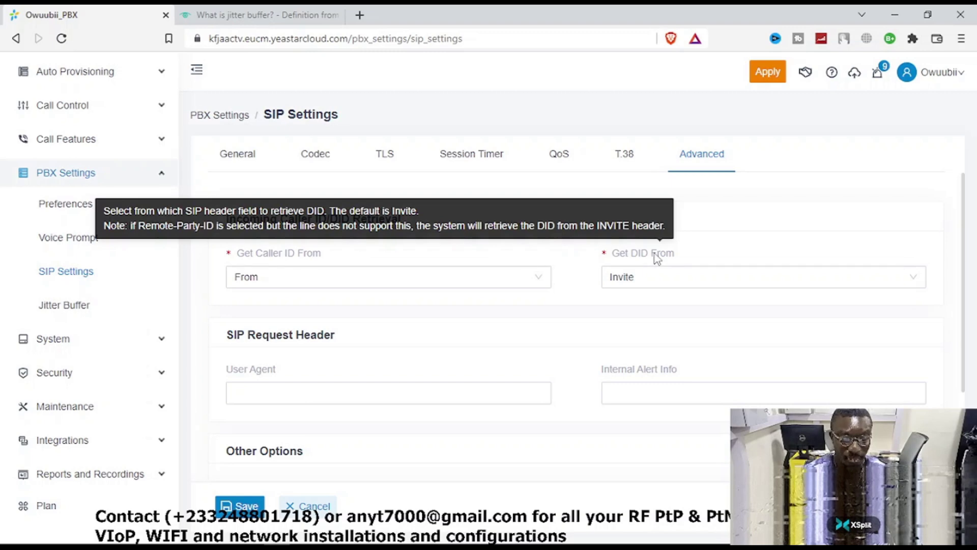
{"action": "scroll", "coordinate": [534, 341], "scroll_direction": "down", "scroll_amount": 3}
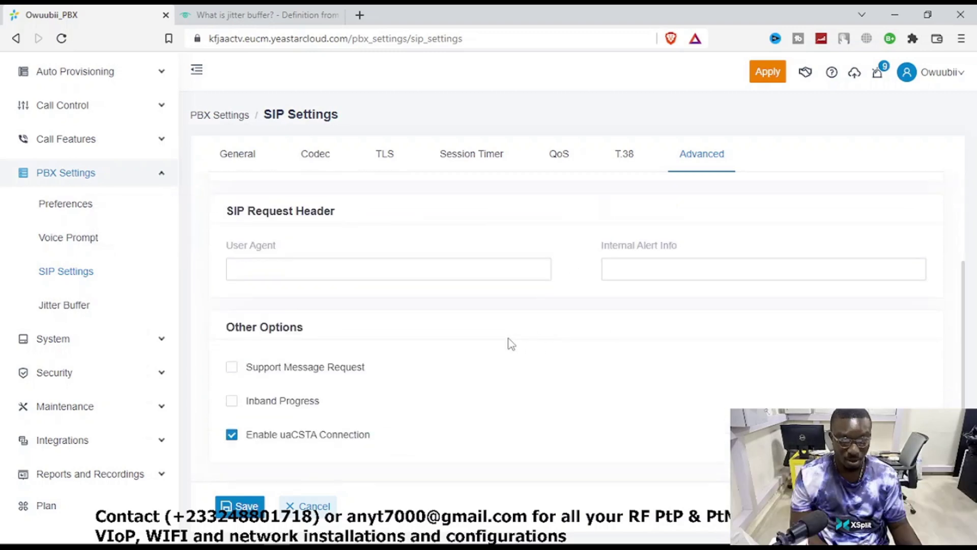
{"action": "scroll", "coordinate": [414, 284], "scroll_direction": "up", "scroll_amount": 3}
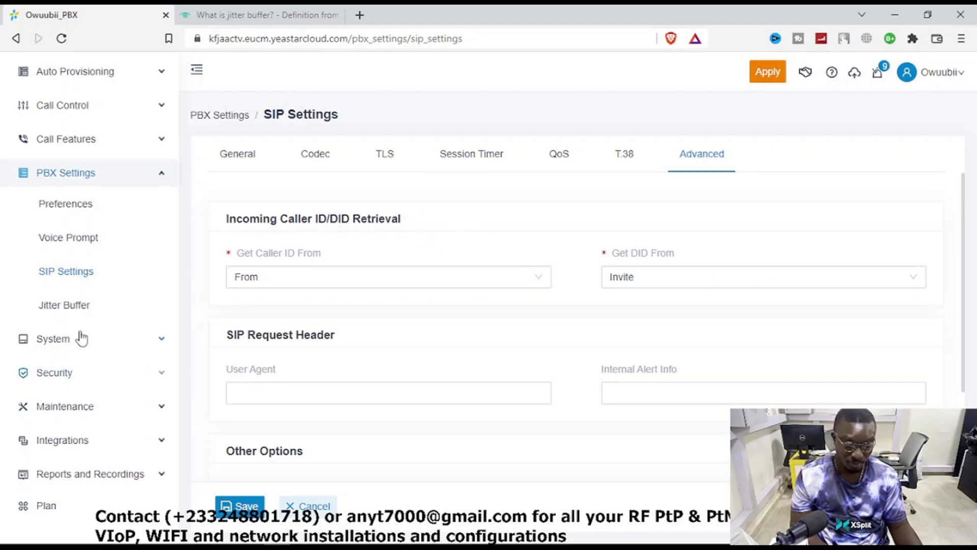
- Open the Jitter Buffer page under PBX Settings and look over its options
{"action": "left_click", "coordinate": [76, 309]}
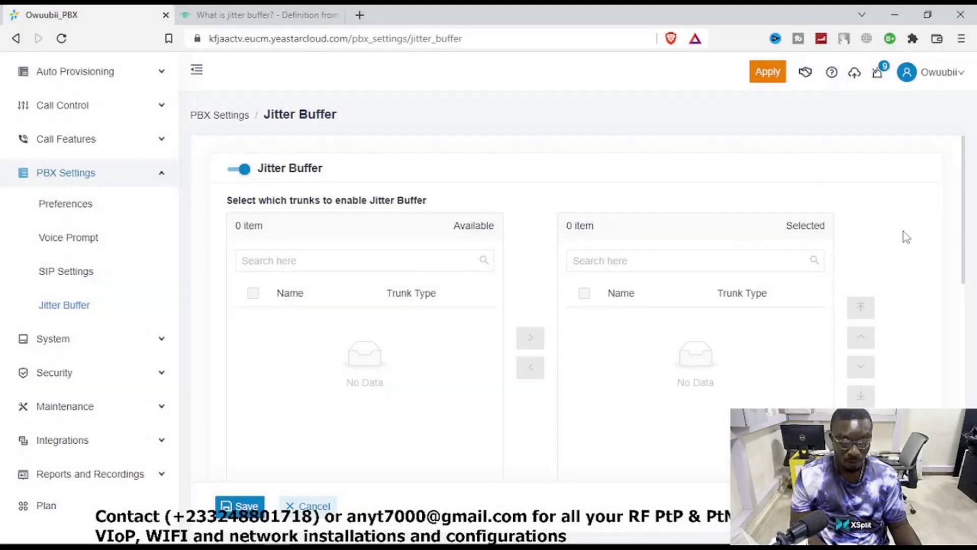
{"action": "scroll", "coordinate": [907, 237], "scroll_direction": "down", "scroll_amount": 5}
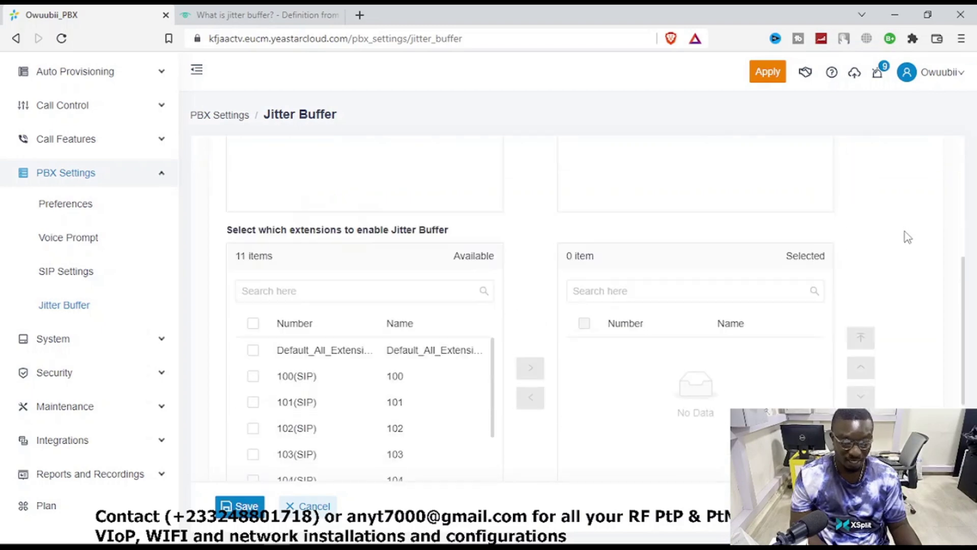
{"action": "scroll", "coordinate": [905, 234], "scroll_direction": "up", "scroll_amount": 5}
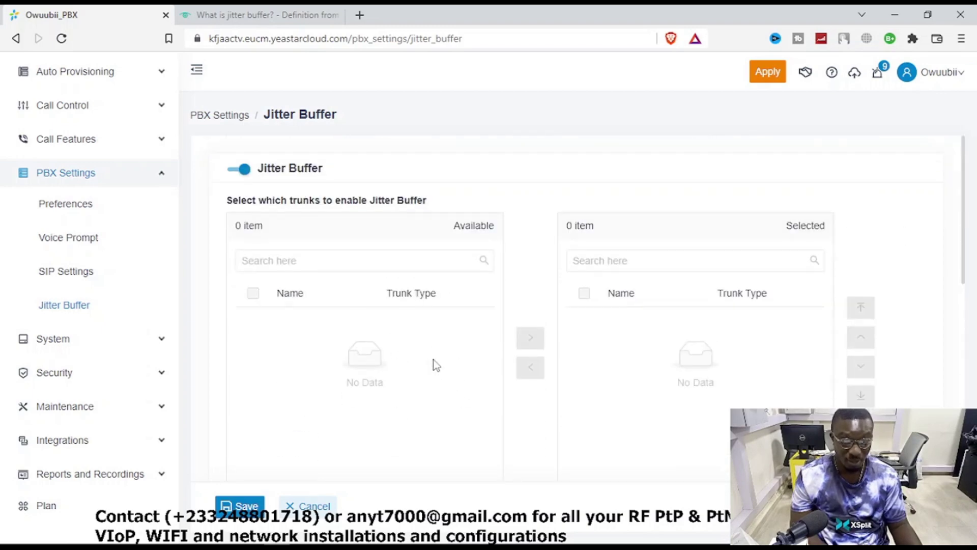
{"action": "scroll", "coordinate": [484, 346], "scroll_direction": "down", "scroll_amount": 1}
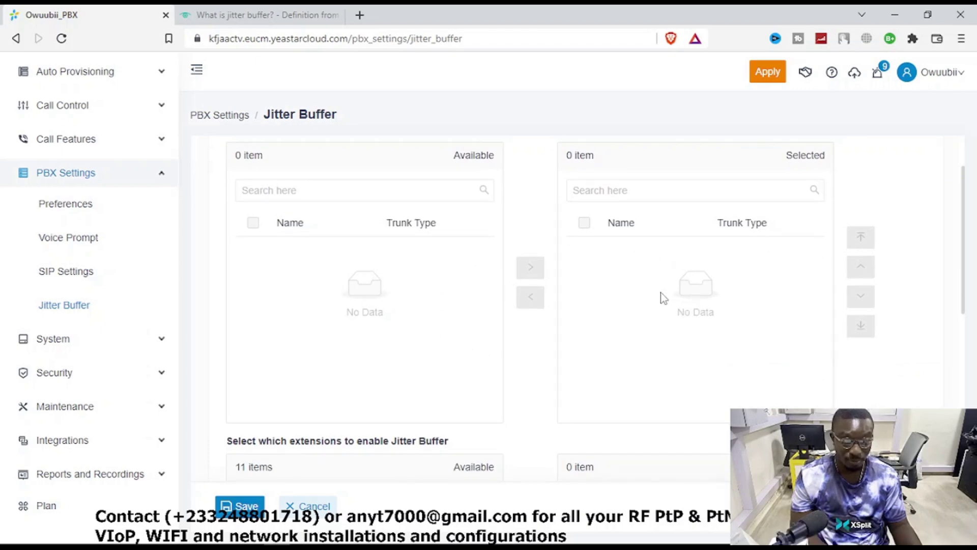
{"action": "scroll", "coordinate": [275, 159], "scroll_direction": "up", "scroll_amount": 1}
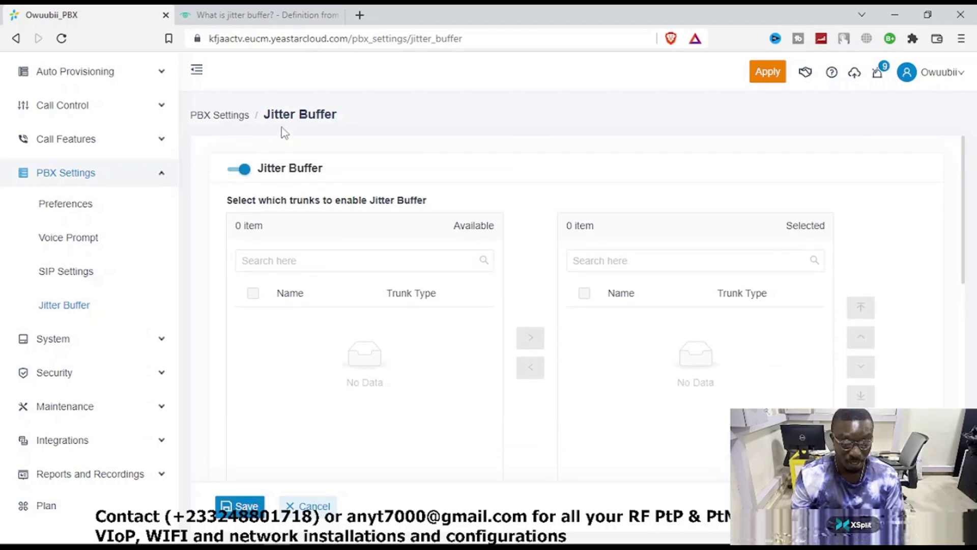
- Disable the Jitter Buffer feature and check the empty trunk lists below
{"action": "left_click", "coordinate": [239, 170]}
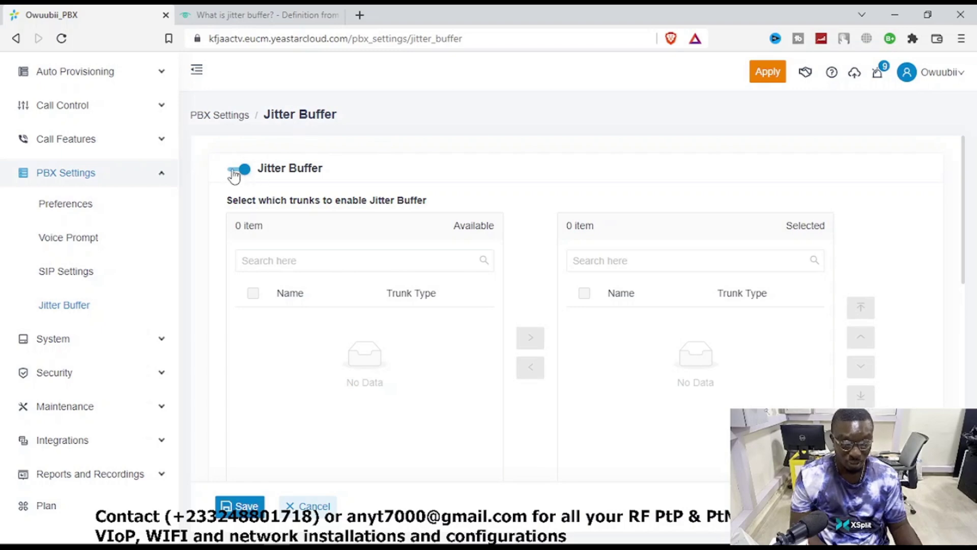
{"action": "scroll", "coordinate": [879, 353], "scroll_direction": "down", "scroll_amount": 6}
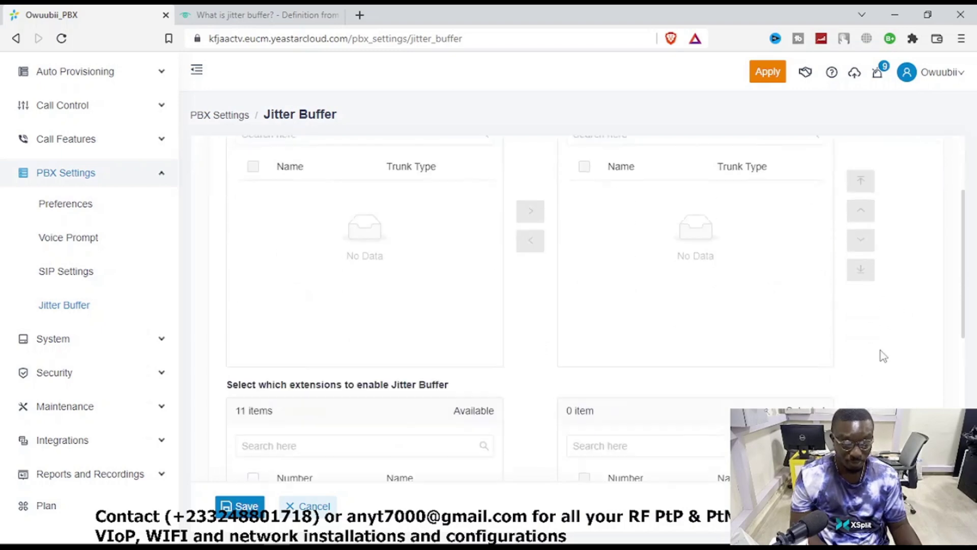
{"action": "scroll", "coordinate": [706, 336], "scroll_direction": "up", "scroll_amount": 4}
{"action": "scroll", "coordinate": [706, 336], "scroll_direction": "down", "scroll_amount": 5}
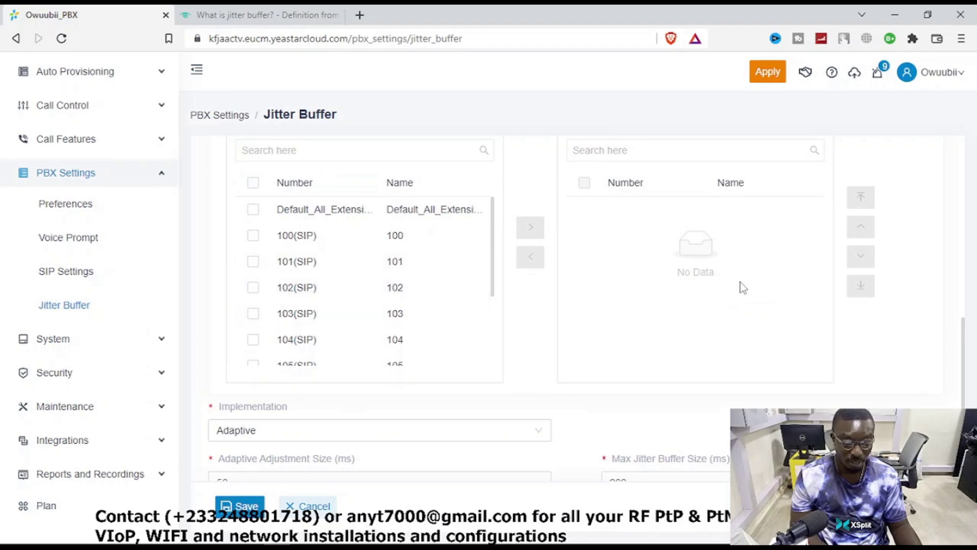
{"action": "scroll", "coordinate": [902, 365], "scroll_direction": "down", "scroll_amount": 1}
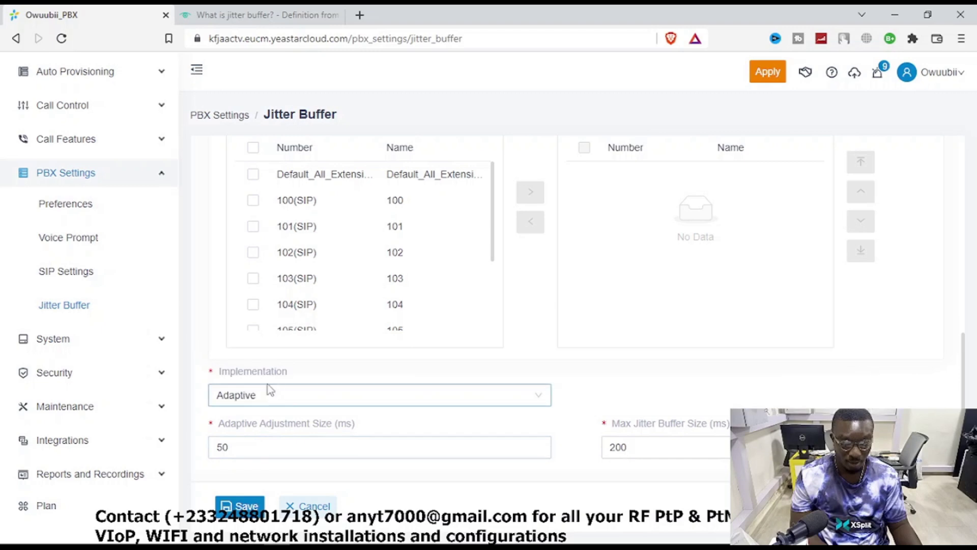
{"action": "mouse_move", "coordinate": [253, 375]}
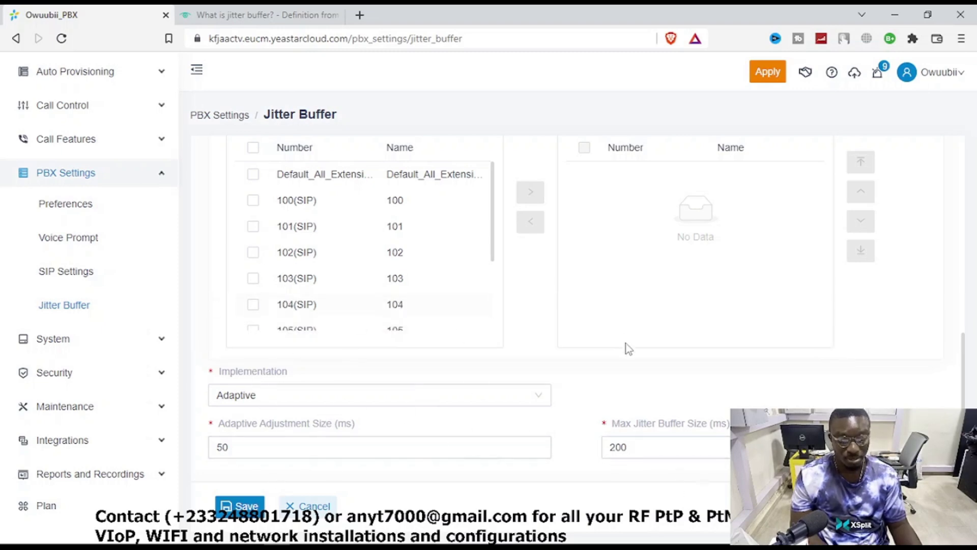
{"action": "scroll", "coordinate": [402, 234], "scroll_direction": "up", "scroll_amount": 8}
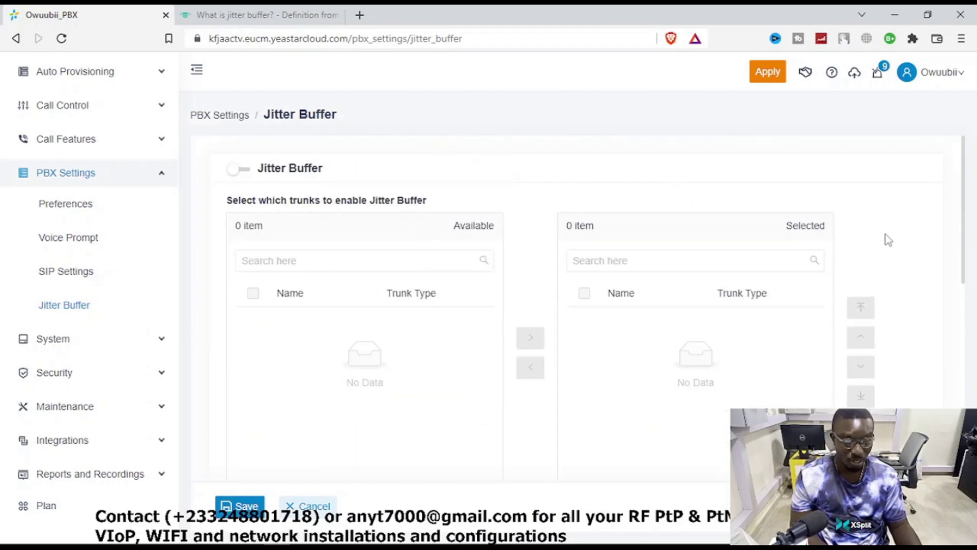
- Apply the pending changes to the PBX, then briefly highlight the Jitter Buffer heading
{"action": "left_click", "coordinate": [759, 84]}
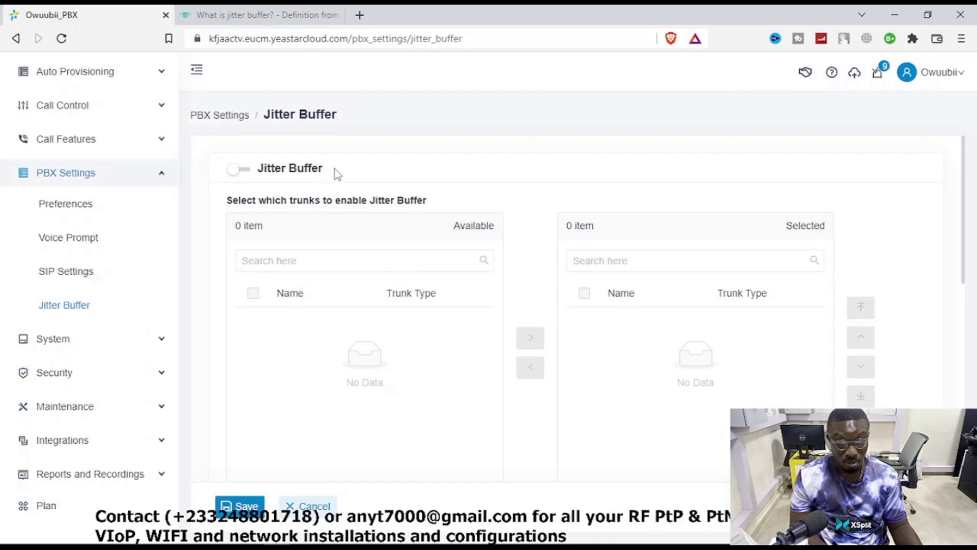
{"action": "left_click_drag", "start_coordinate": [334, 169], "coordinate": [259, 170]}
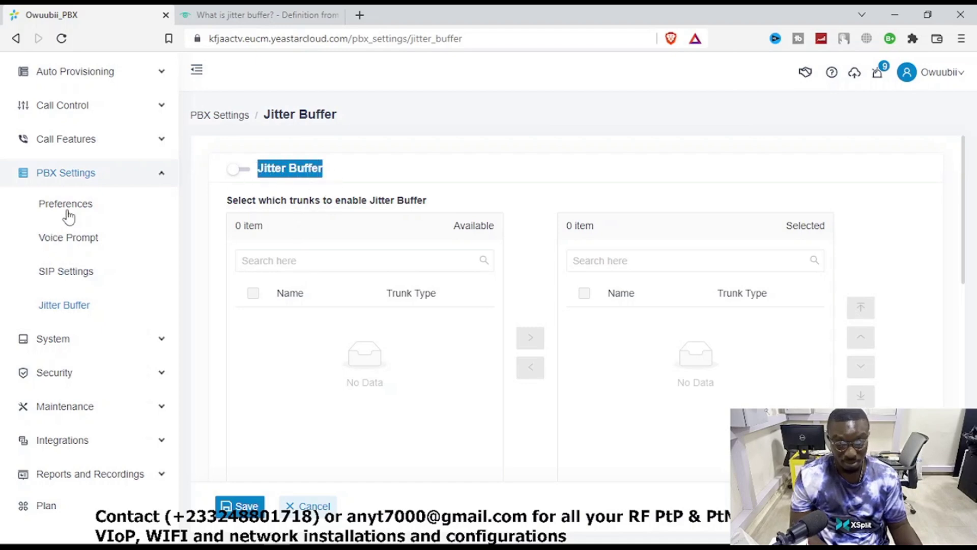
{"action": "left_click", "coordinate": [337, 176]}
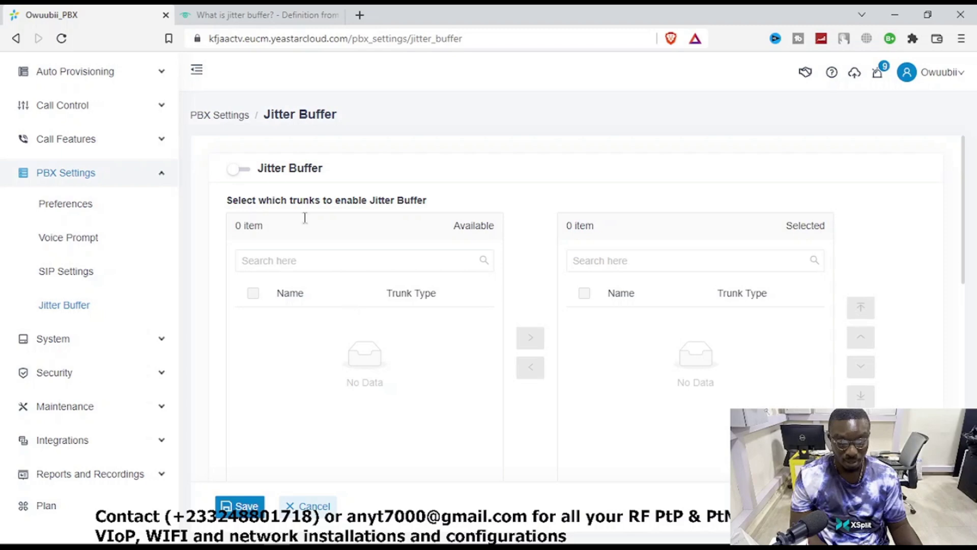
- Show the TechTarget jitter buffer definition, highlight its heading, then return to the PBX page
{"action": "left_click", "coordinate": [257, 11]}
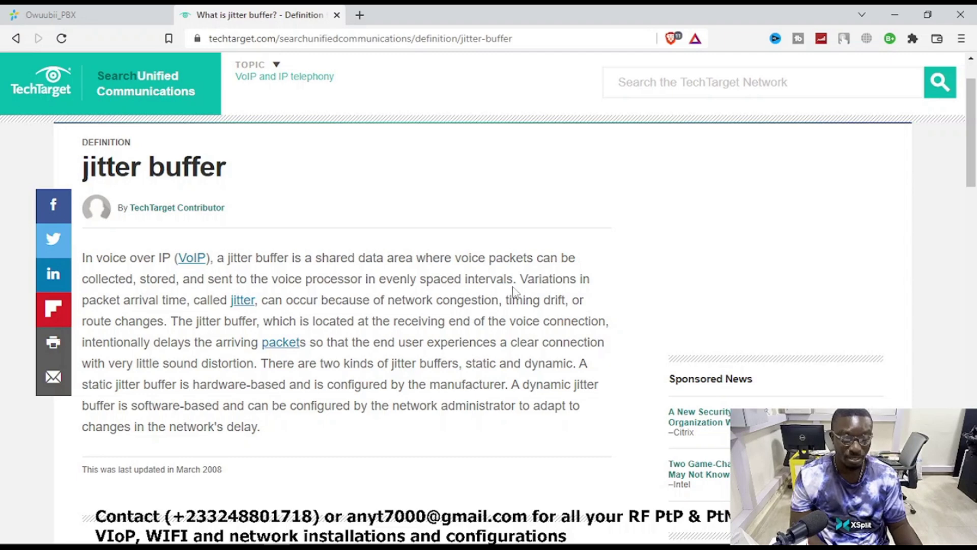
{"action": "left_click_drag", "start_coordinate": [231, 176], "coordinate": [88, 173]}
{"action": "left_click", "coordinate": [277, 186]}
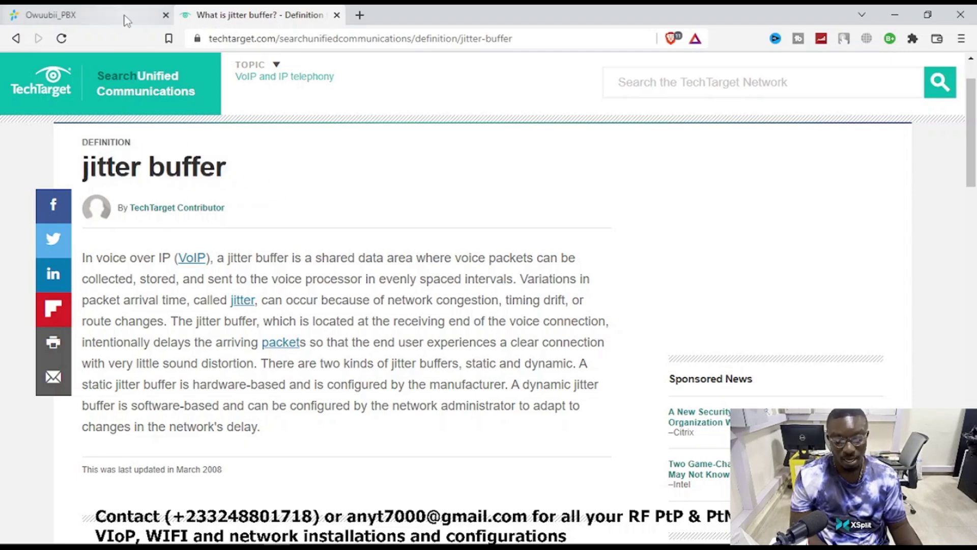
{"action": "left_click", "coordinate": [126, 17]}
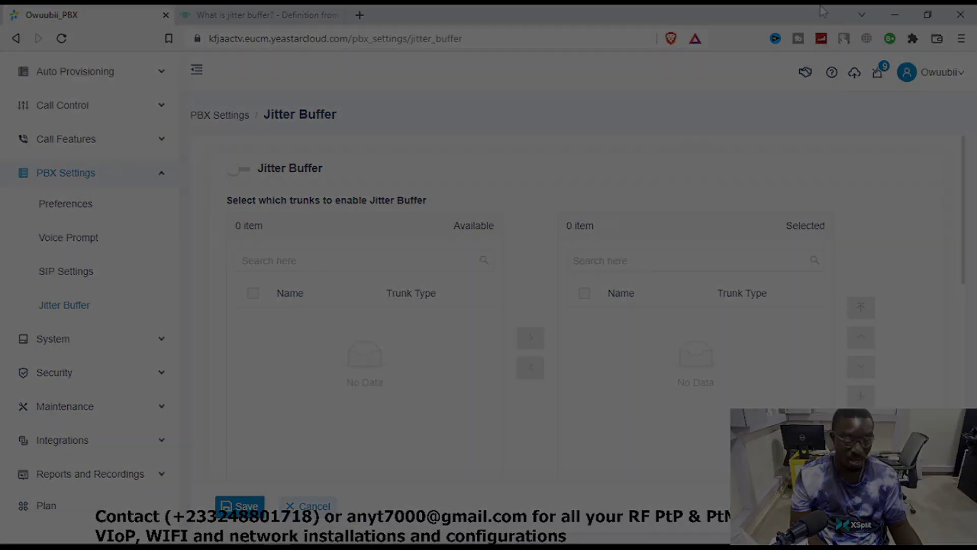